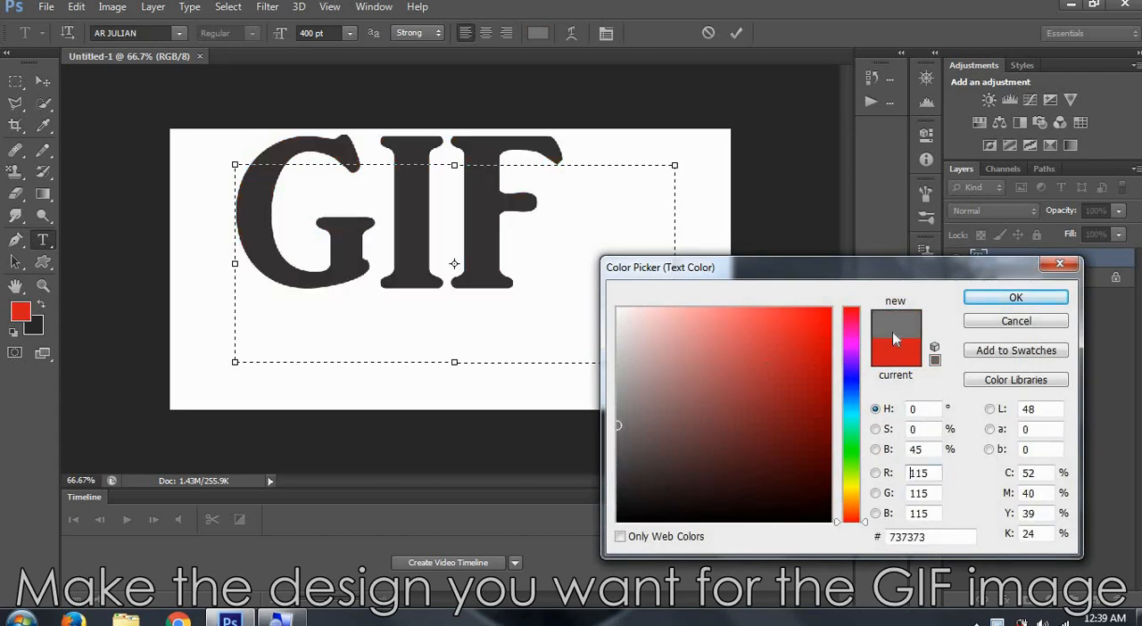
# - Set the GIF text's colour to dark grey #343333 and move the text closer to the centre of the canvas
pyautogui.click(620, 477)
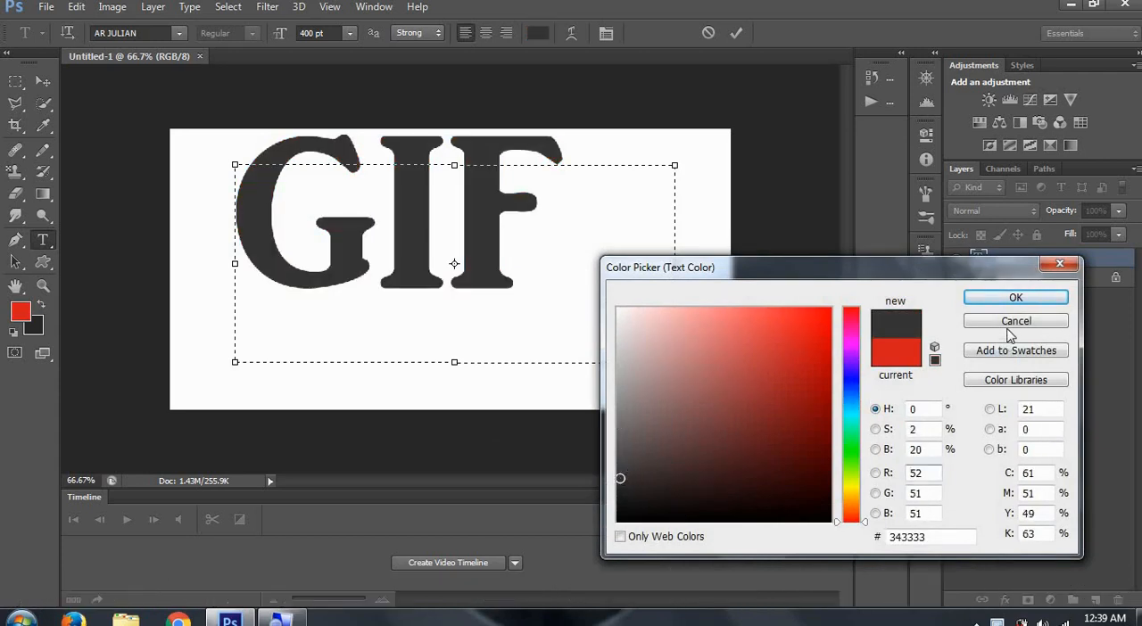
pyautogui.click(1016, 297)
pyautogui.moveTo(598, 420); pyautogui.dragTo(623, 441)
pyautogui.click(629, 348)
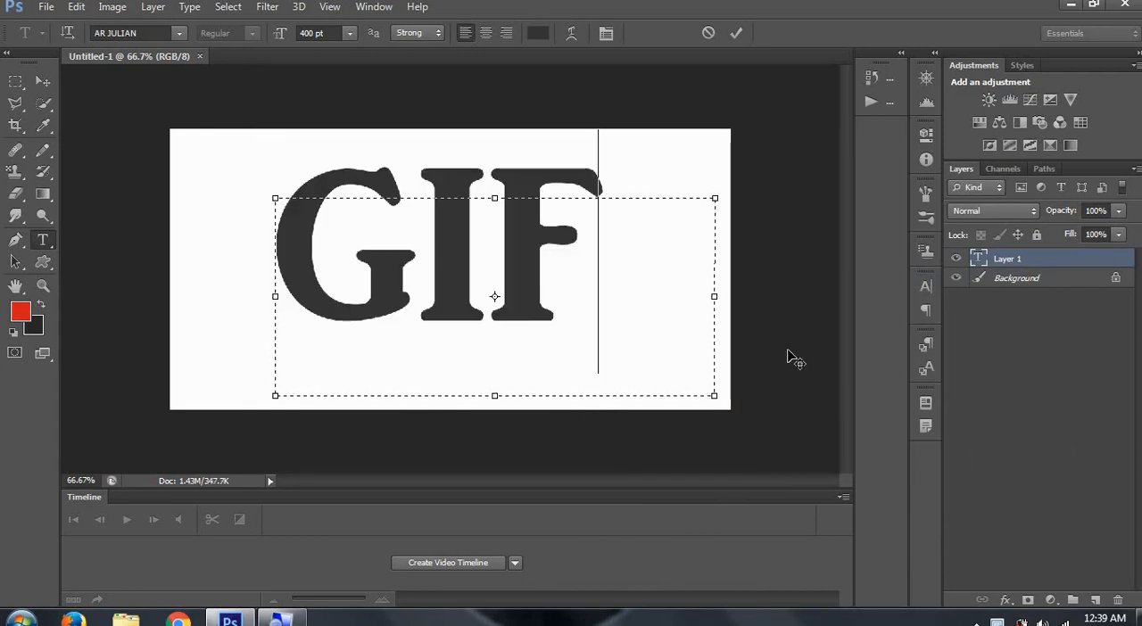
# - Delete the white Background layer so only the GIF text layer remains
pyautogui.click(947, 279)
pyautogui.rightClick(944, 273)
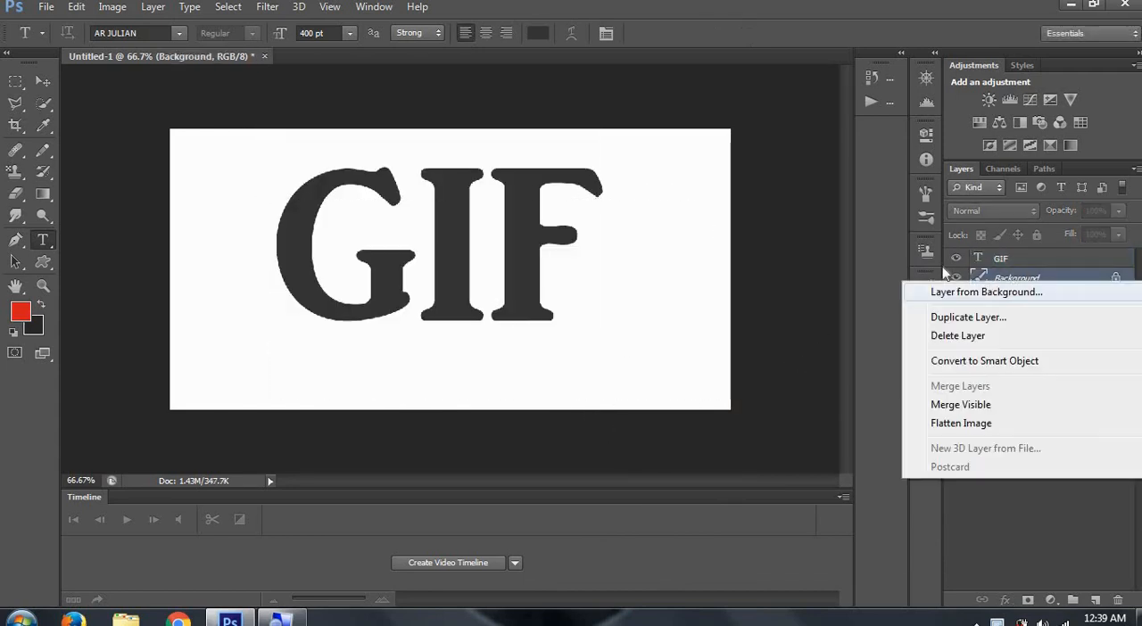
pyautogui.click(951, 336)
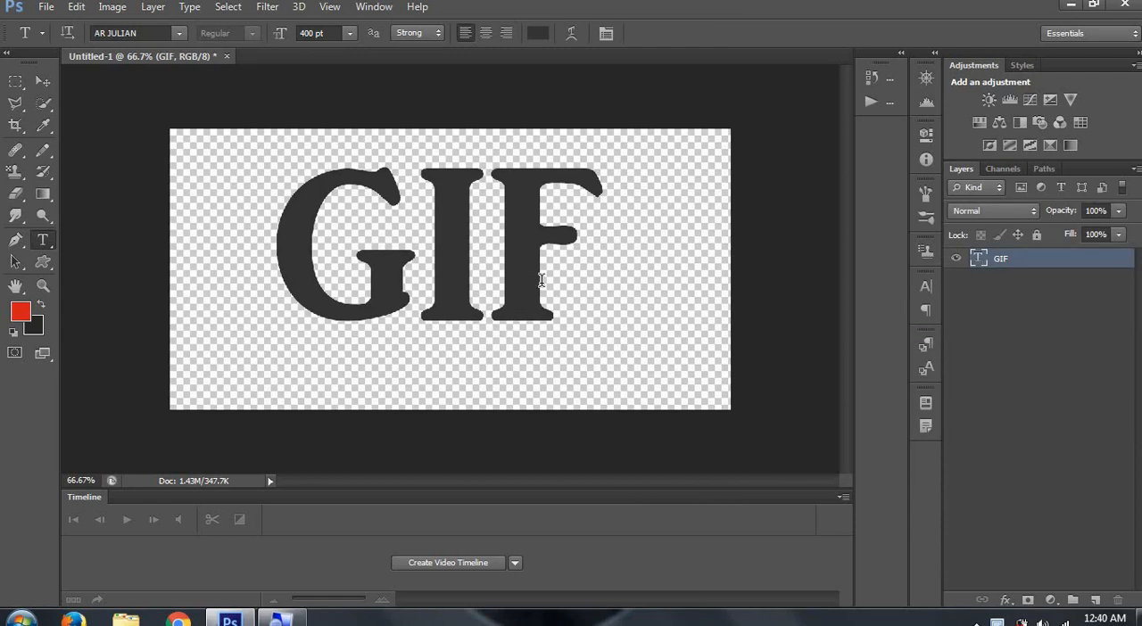
# - Rename the GIF text layer as 1
pyautogui.doubleClick(1001, 257)
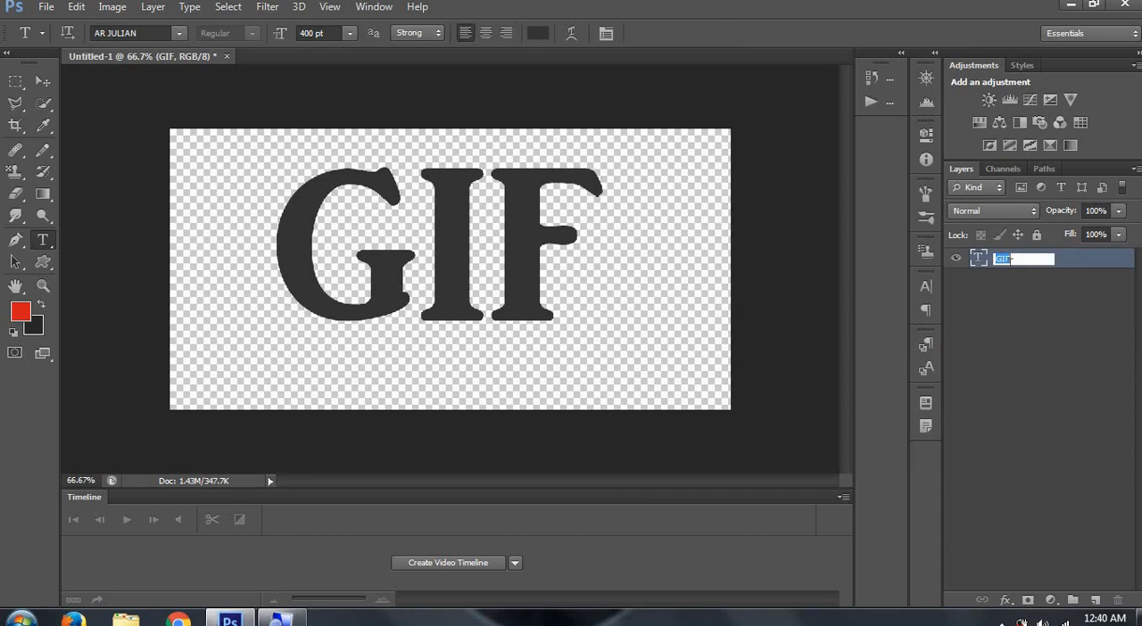
pyautogui.click(1011, 268)
pyautogui.rightClick(1006, 255)
pyautogui.click(1015, 257)
# - Duplicate text layer 1 and rename the copy as 2
pyautogui.rightClick(1015, 258)
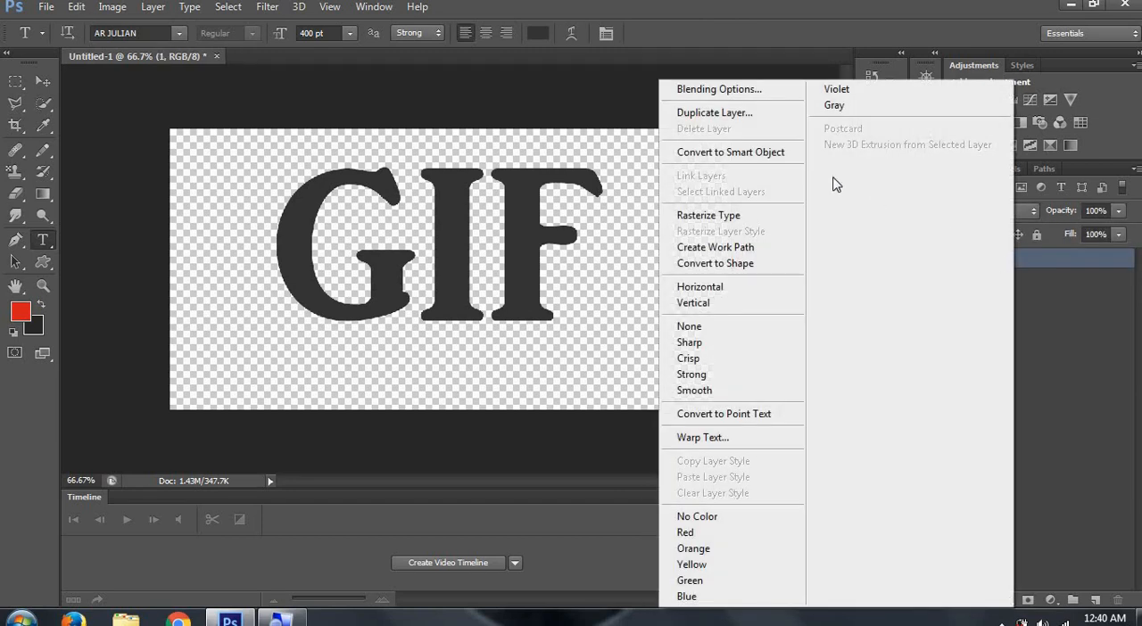
pyautogui.click(769, 114)
pyautogui.click(714, 184)
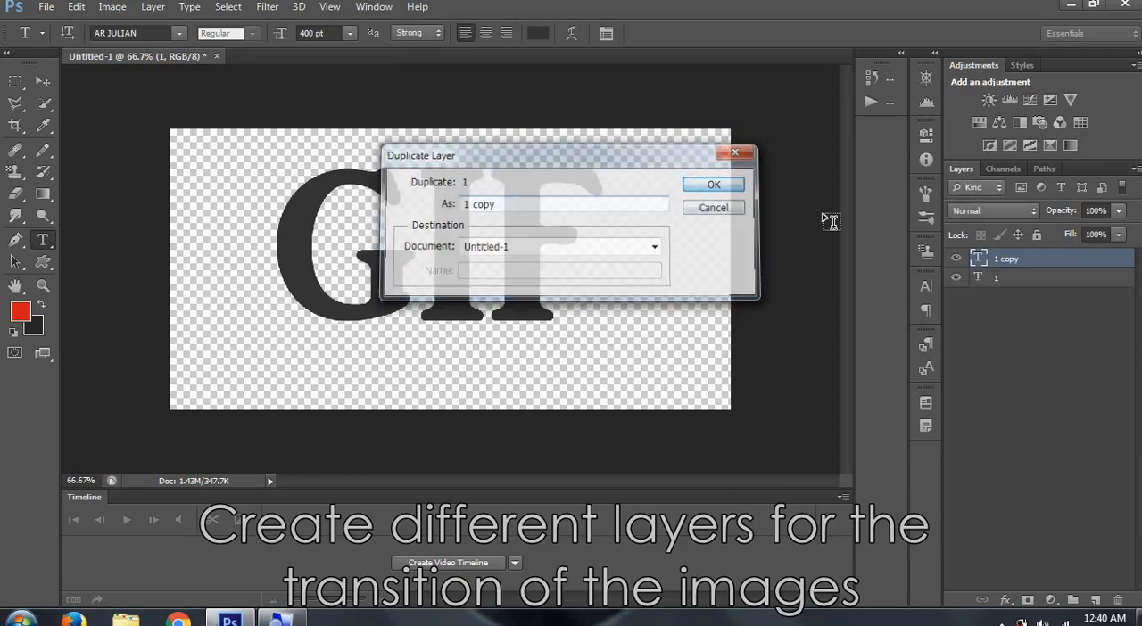
pyautogui.doubleClick(1004, 260)
pyautogui.write('2')
pyautogui.press('Return')
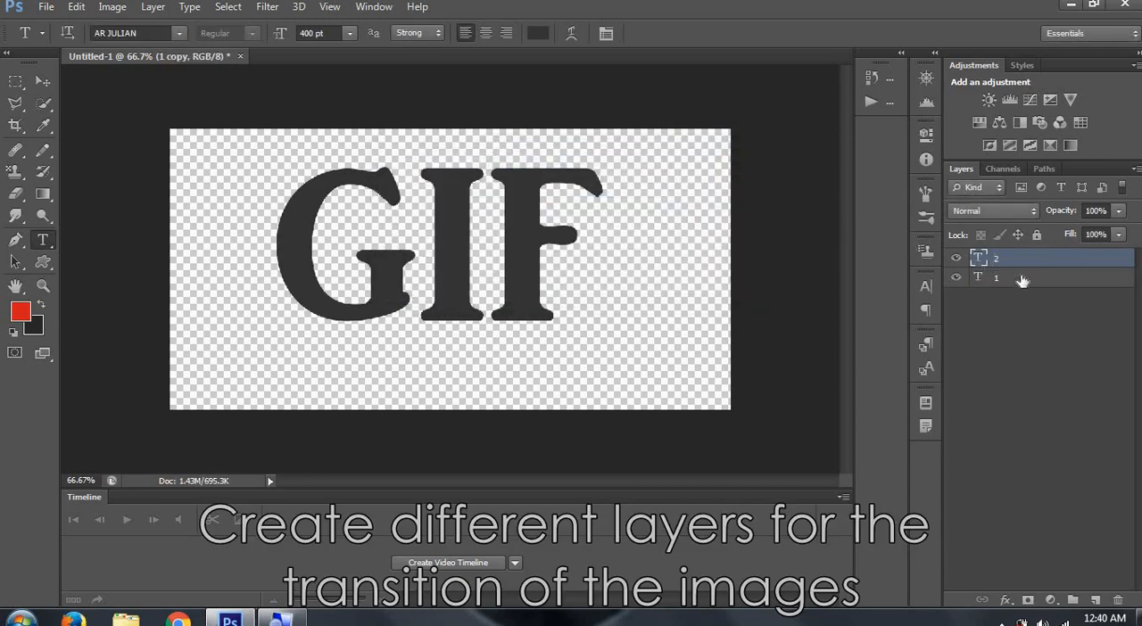
# - Recolour only the letter G on layer 2 to light grey #868282
pyautogui.click(1017, 278)
pyautogui.click(973, 261)
pyautogui.moveTo(397, 249); pyautogui.dragTo(313, 247)
pyautogui.click(534, 34)
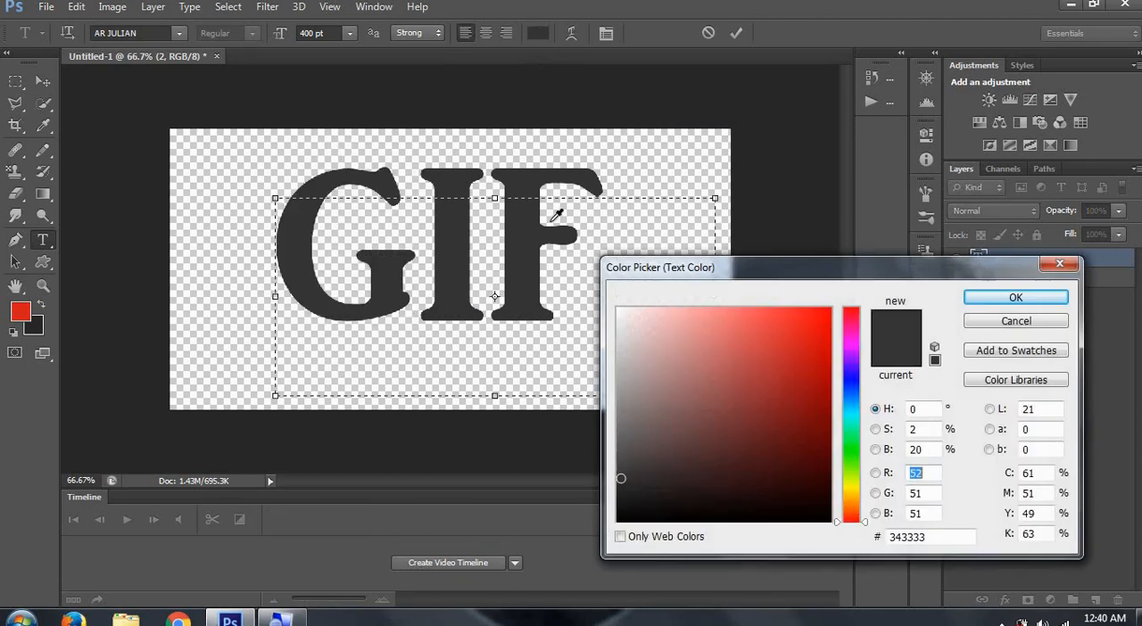
pyautogui.click(623, 409)
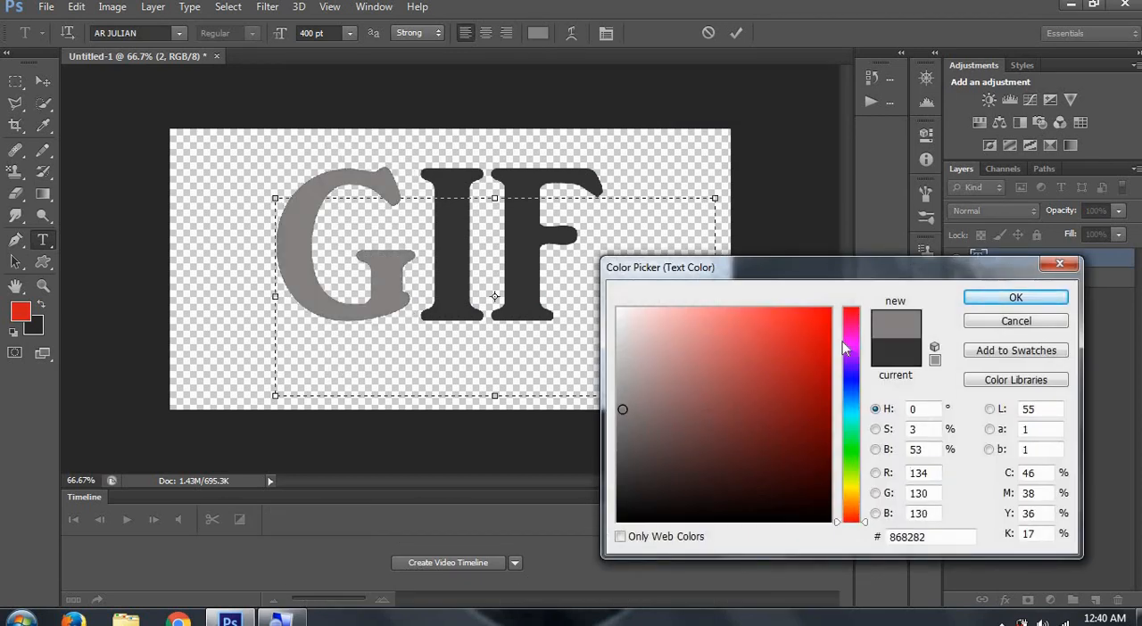
pyautogui.click(980, 299)
pyautogui.click(991, 284)
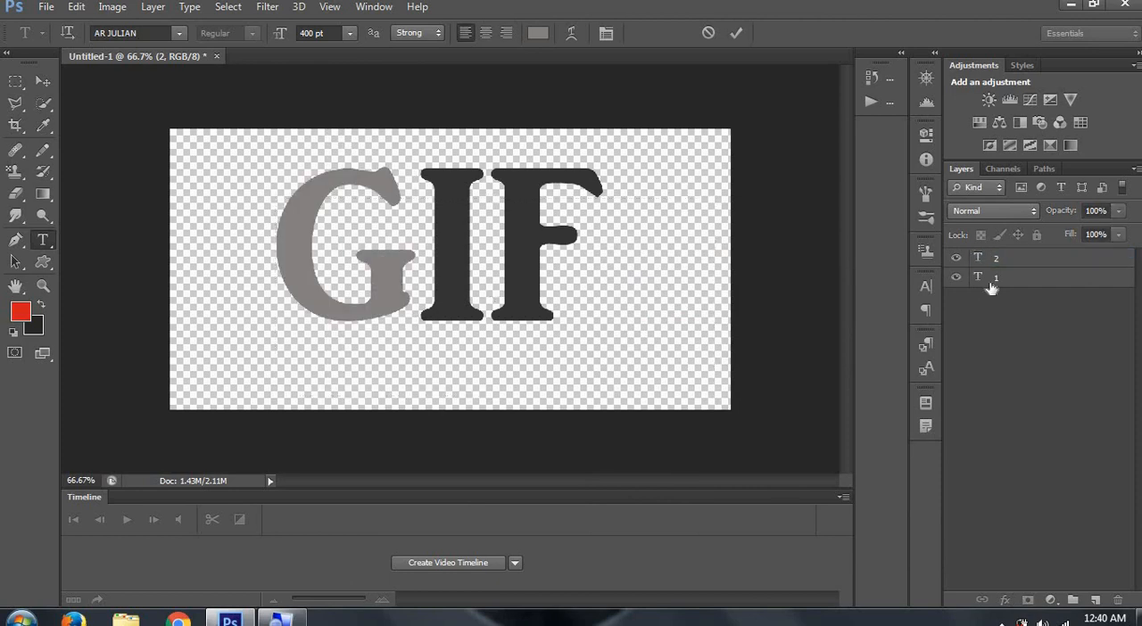
# - Duplicate layer 1, move the copy above layer 2 and rename it as 3
pyautogui.rightClick(991, 282)
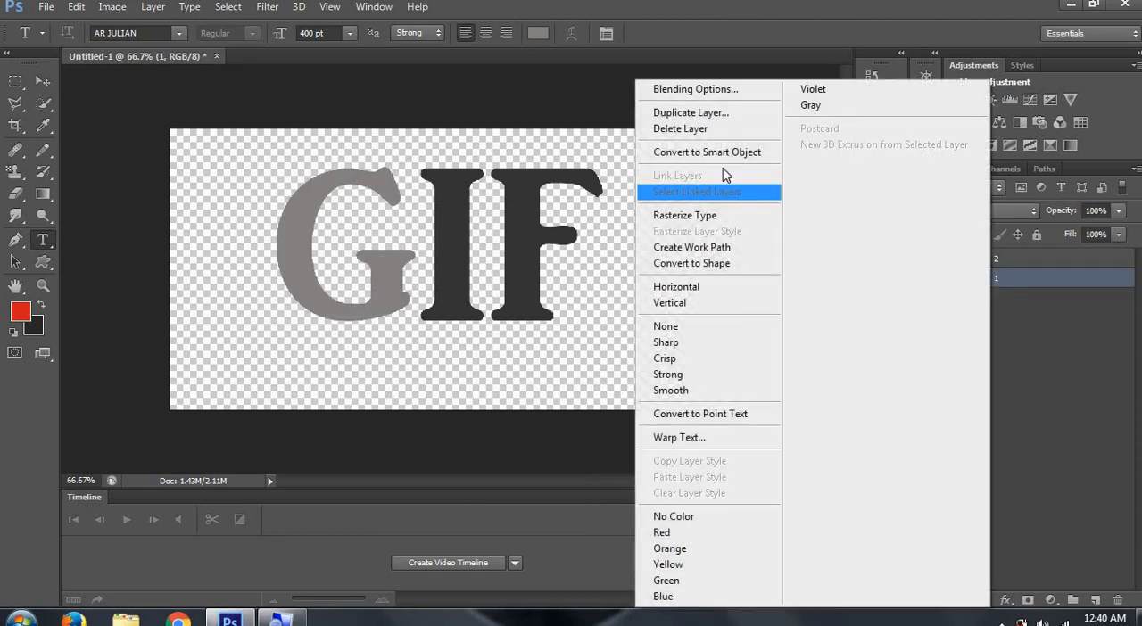
pyautogui.click(684, 118)
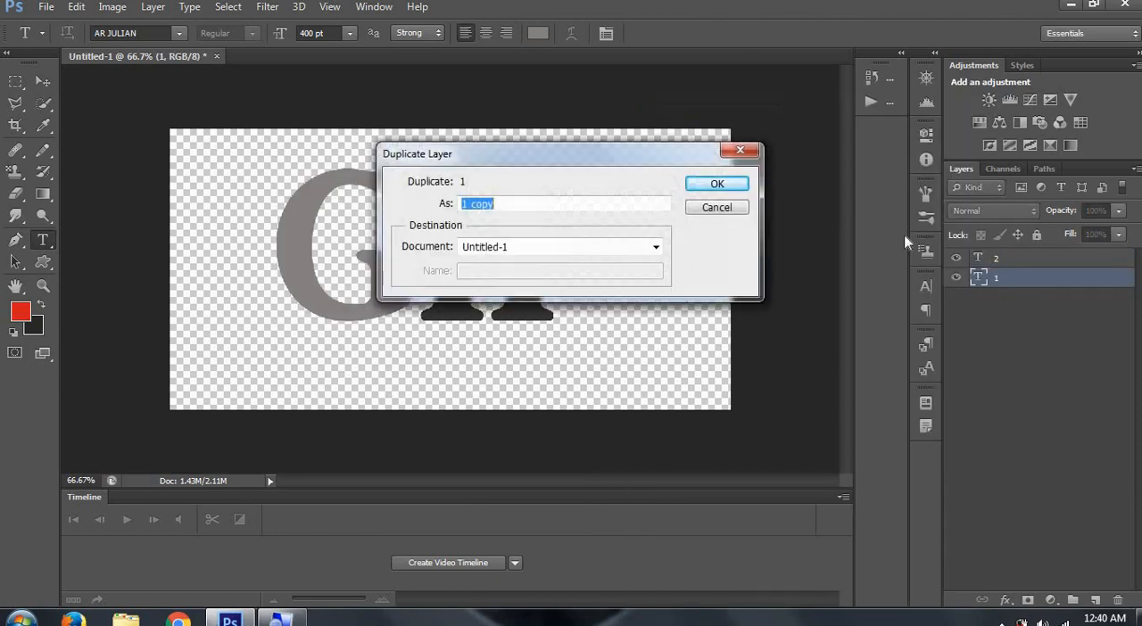
pyautogui.click(720, 186)
pyautogui.moveTo(1013, 281); pyautogui.dragTo(998, 255)
pyautogui.doubleClick(998, 258)
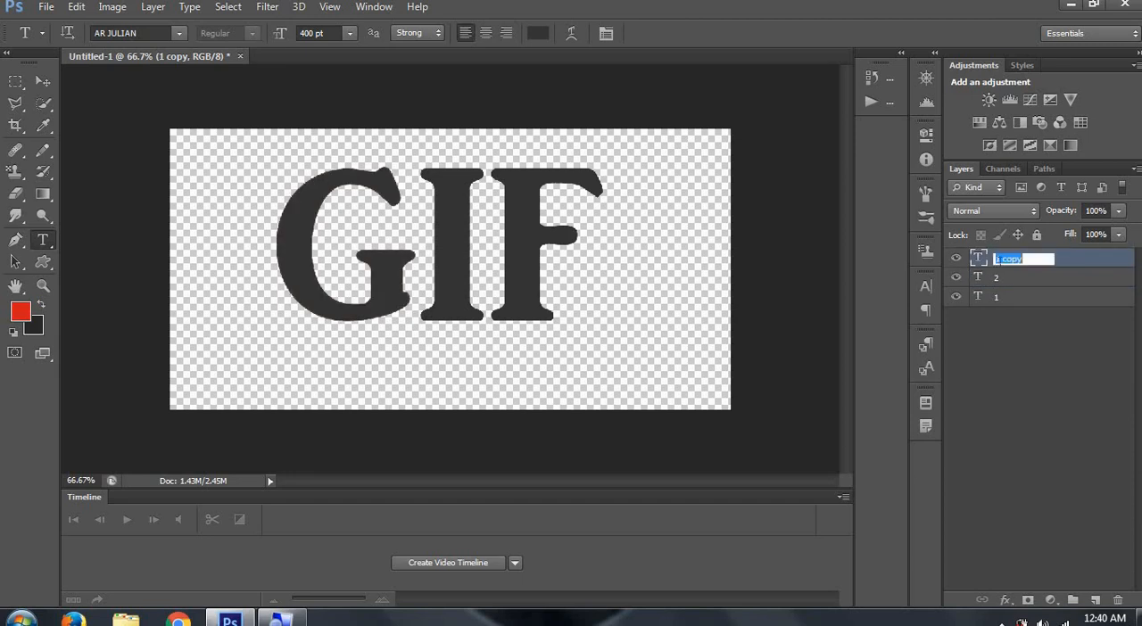
pyautogui.write('3')
pyautogui.click(1025, 271)
# - Recolour only the letter I on layer 3 to light grey #929090 and toggle that layer's visibility to check the layer beneath
pyautogui.click(1020, 264)
pyautogui.click(483, 236)
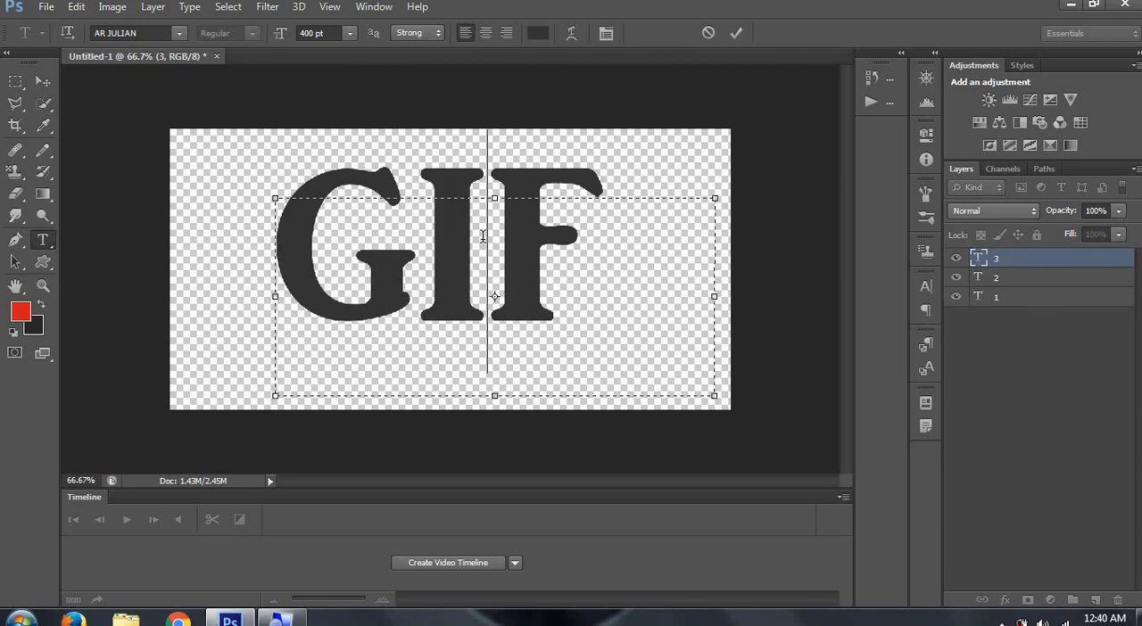
pyautogui.doubleClick(454, 237)
pyautogui.click(537, 33)
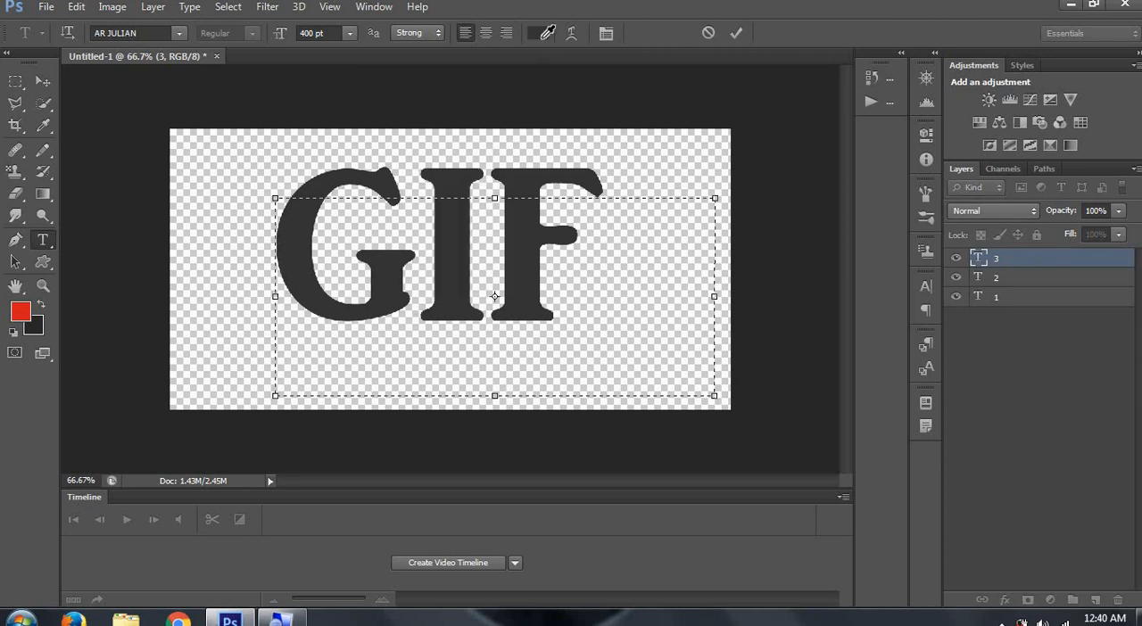
pyautogui.click(618, 399)
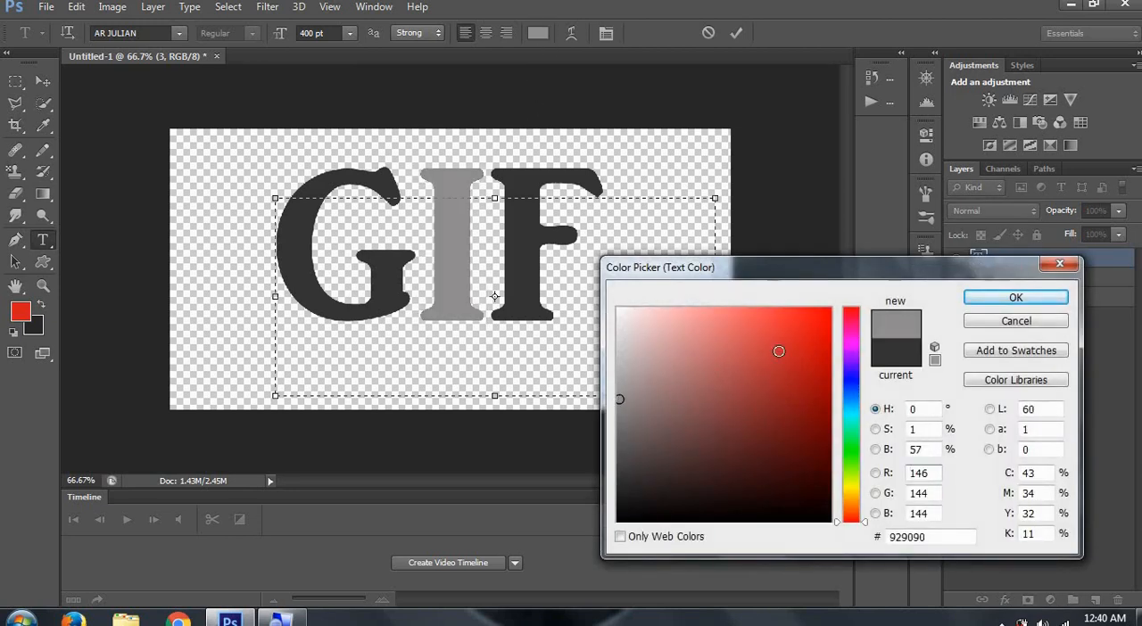
pyautogui.click(1015, 298)
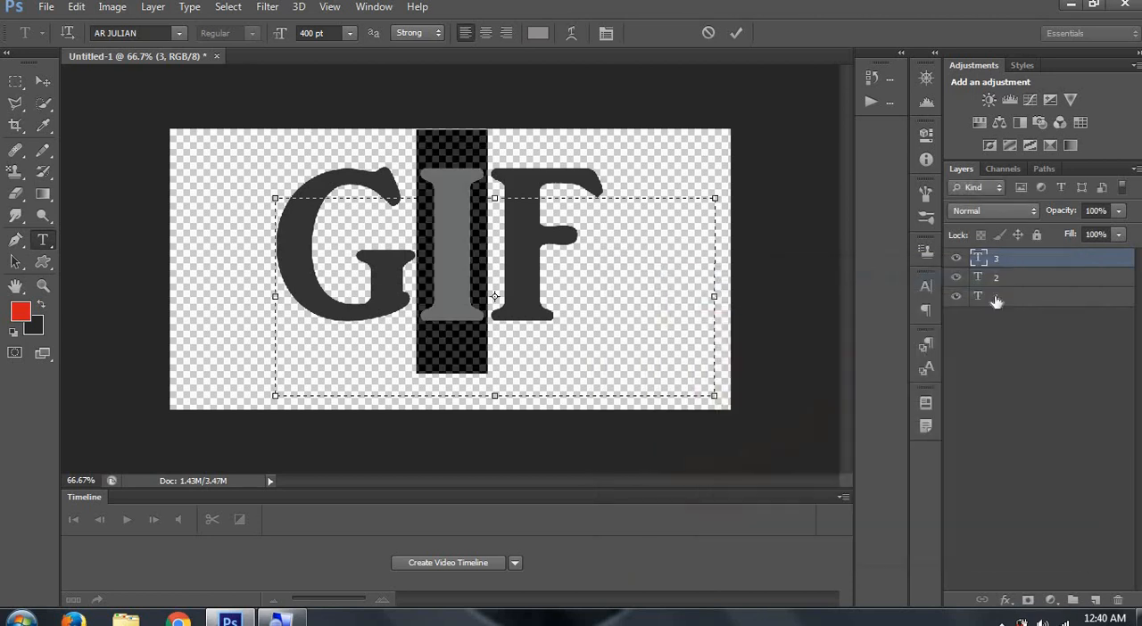
pyautogui.click(998, 280)
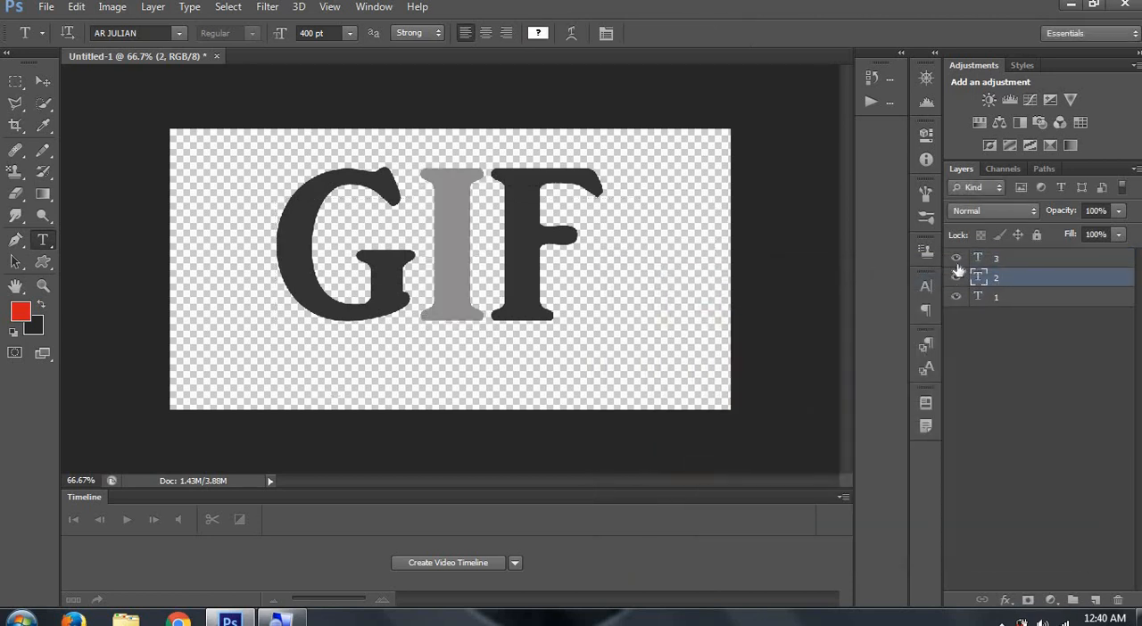
pyautogui.click(957, 259)
pyautogui.click(957, 259)
pyautogui.click(1005, 260)
# - Duplicate layer 1, move the copy above layer 3 and rename it as 4
pyautogui.click(1000, 301)
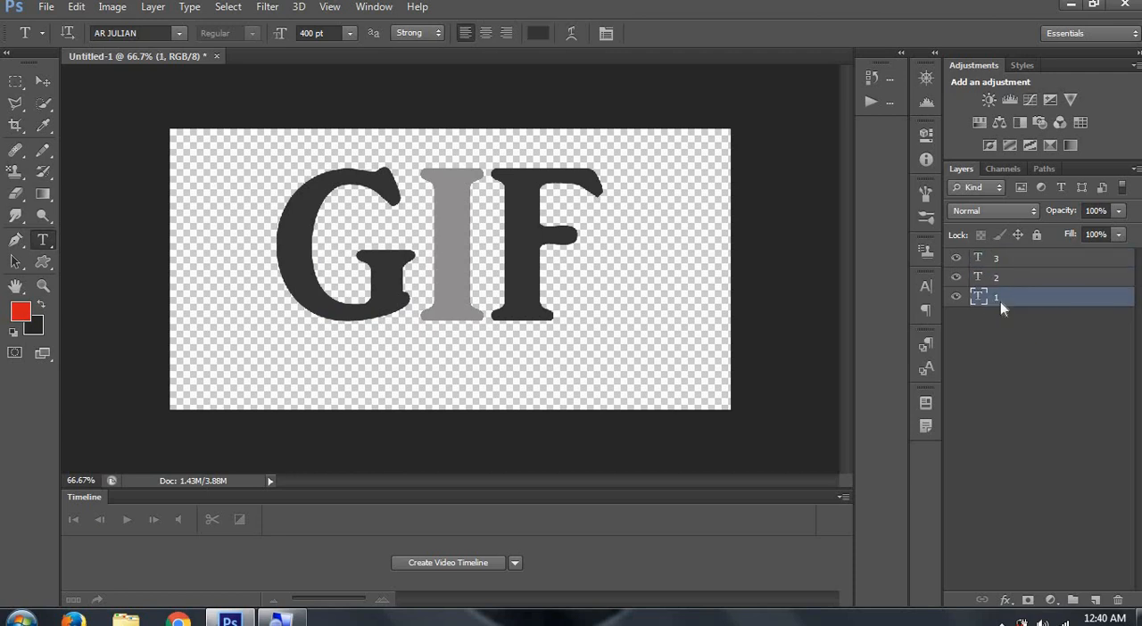
pyautogui.rightClick(1000, 302)
pyautogui.click(719, 113)
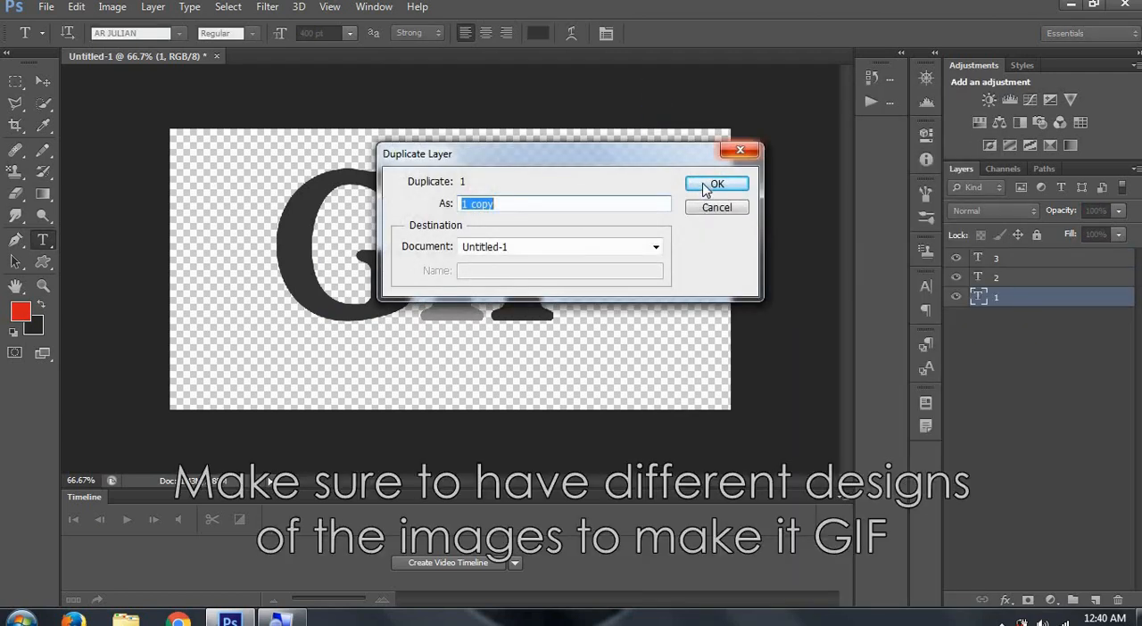
pyautogui.click(722, 183)
pyautogui.moveTo(1007, 298); pyautogui.dragTo(988, 277)
pyautogui.doubleClick(996, 261)
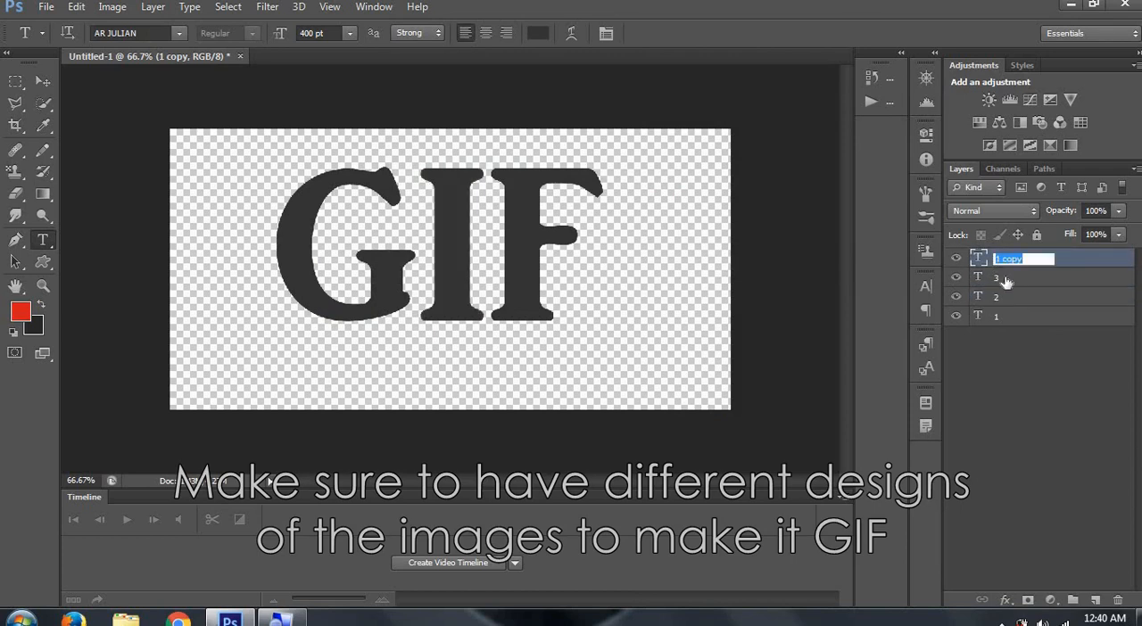
pyautogui.write('4')
pyautogui.press('Return')
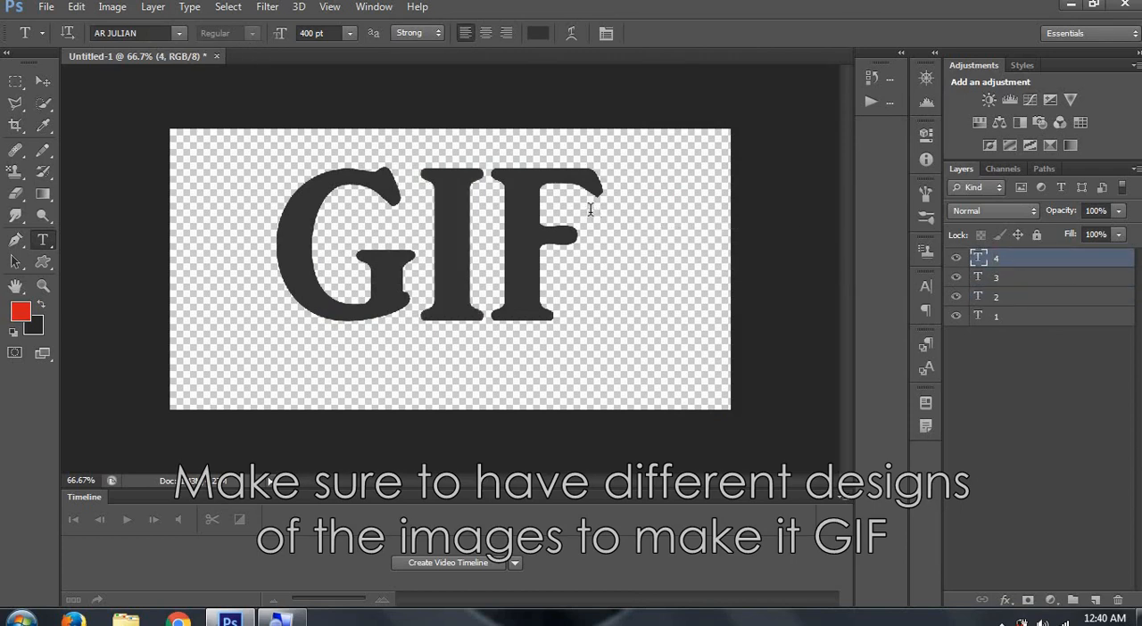
# - Recolour only the letter F on layer 4 to light grey #918f8f and deselect all layers
pyautogui.click(596, 210)
pyautogui.moveTo(555, 216); pyautogui.dragTo(529, 212)
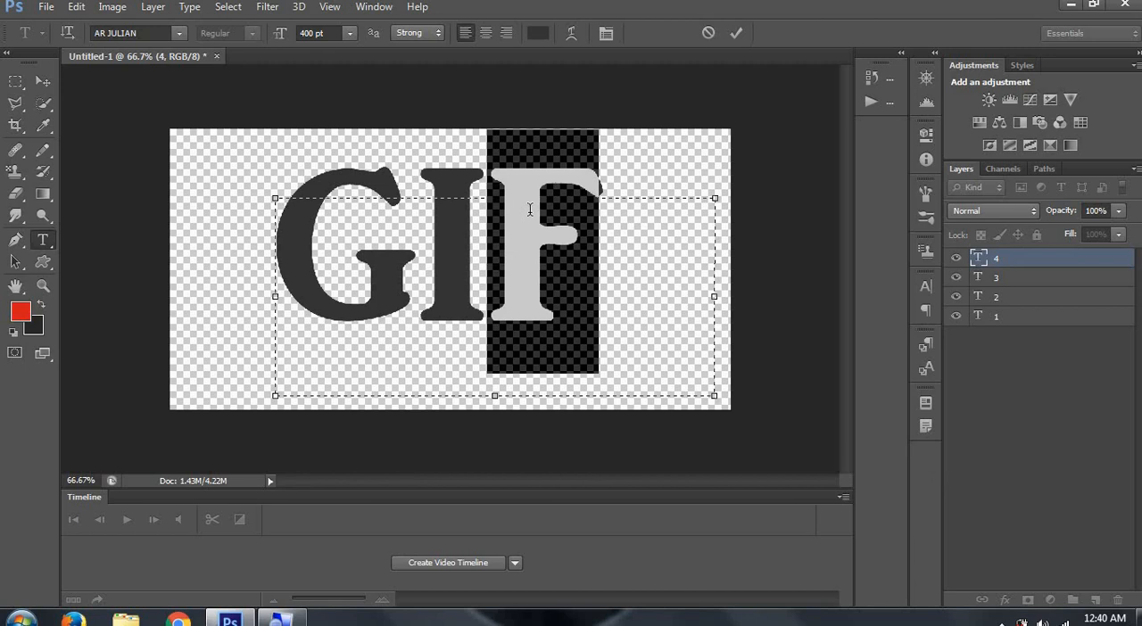
pyautogui.click(540, 38)
pyautogui.click(620, 399)
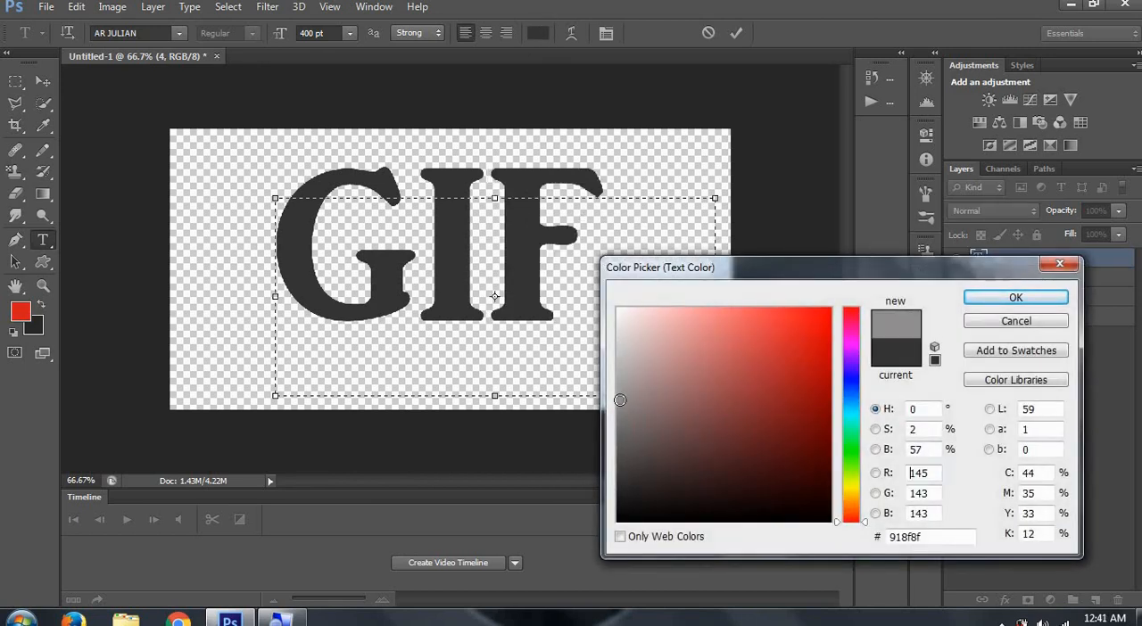
pyautogui.click(989, 297)
pyautogui.click(685, 262)
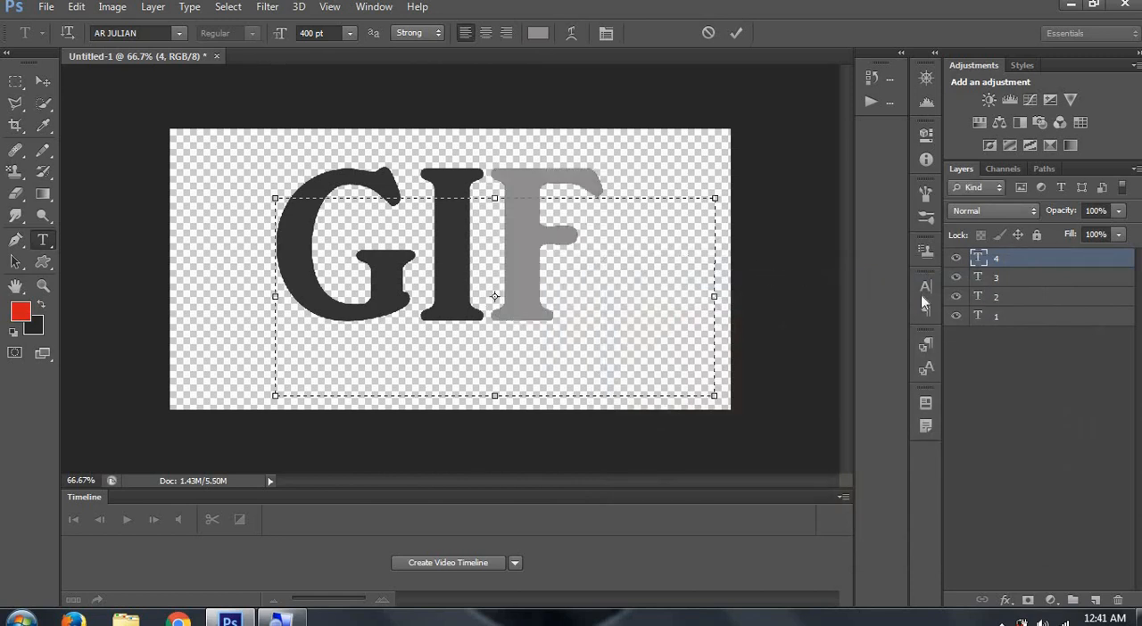
pyautogui.click(1015, 357)
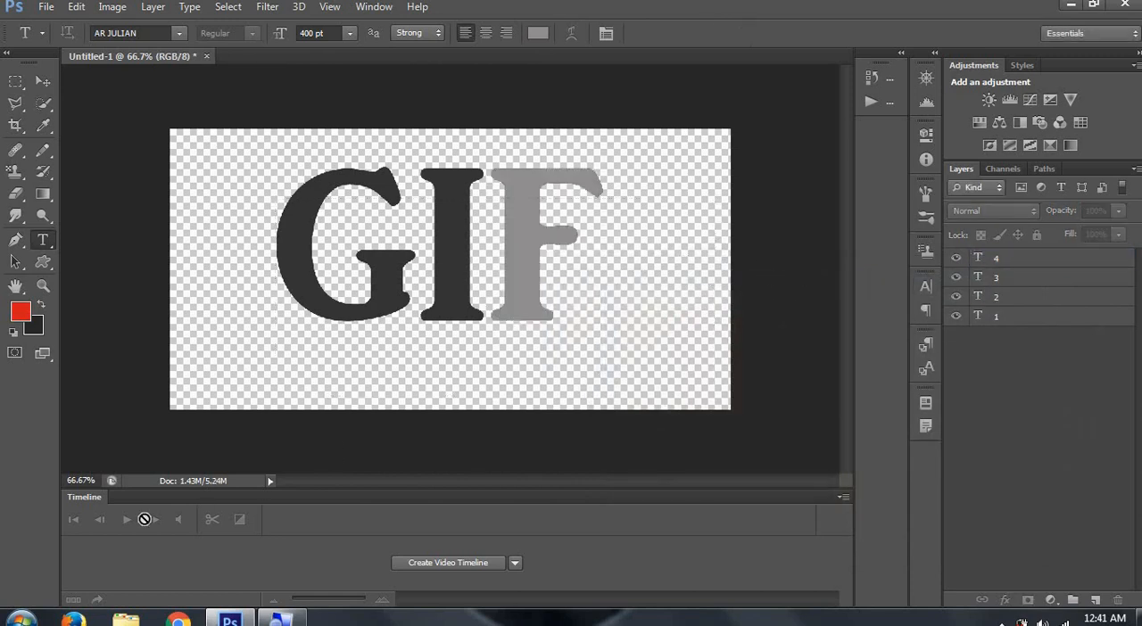
# - Bring up the Timeline and create a video timeline from the four text layers
pyautogui.click(177, 621)
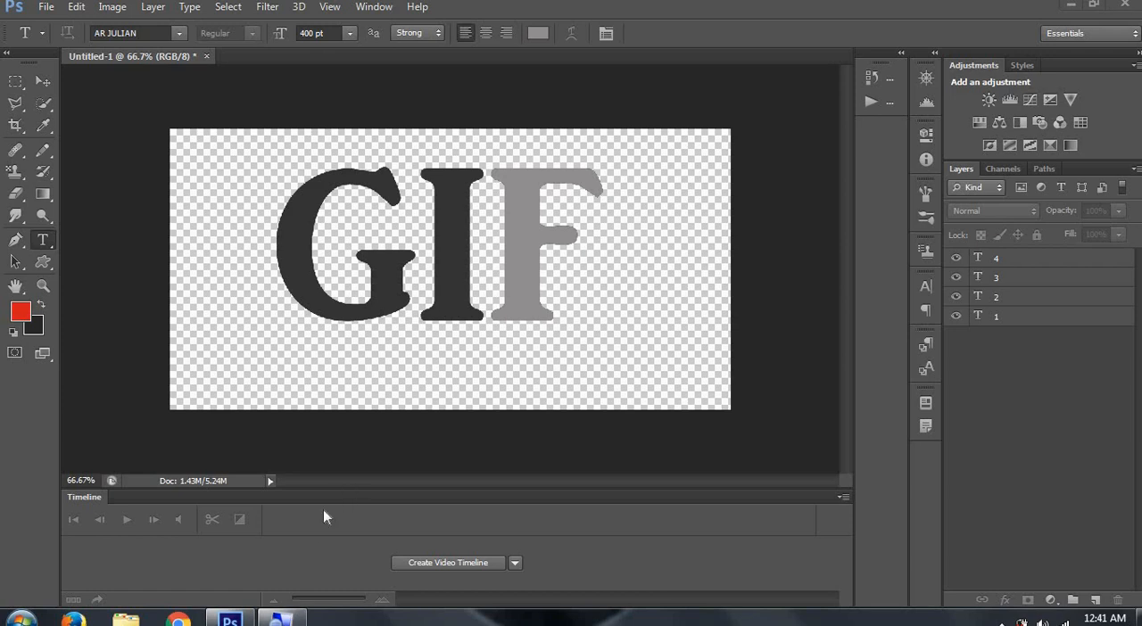
pyautogui.click(275, 619)
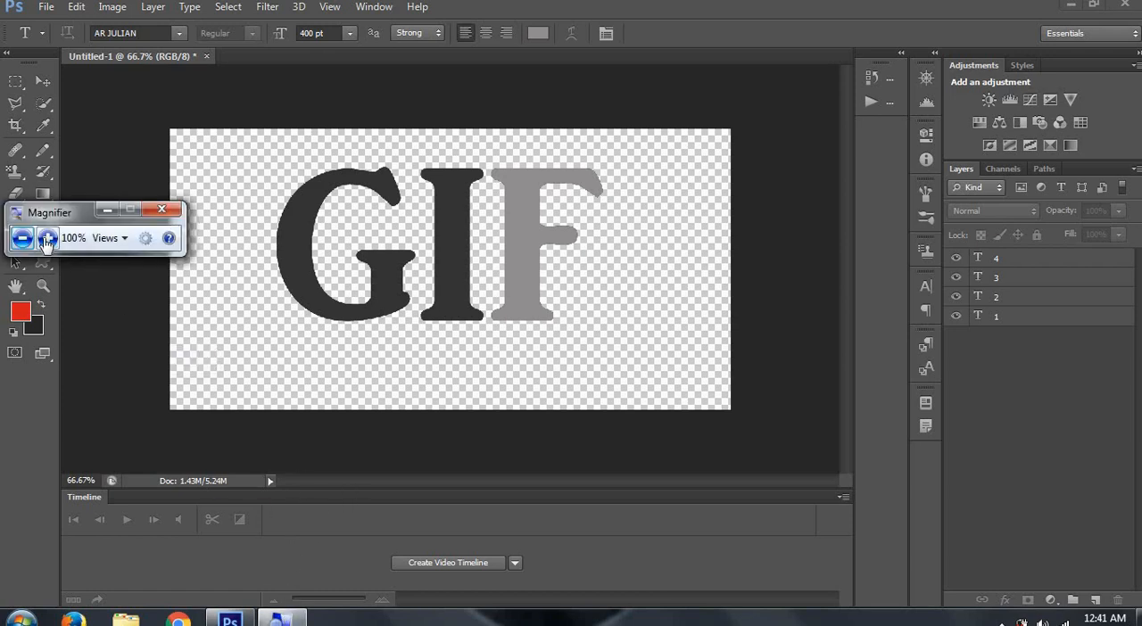
pyautogui.click(46, 239)
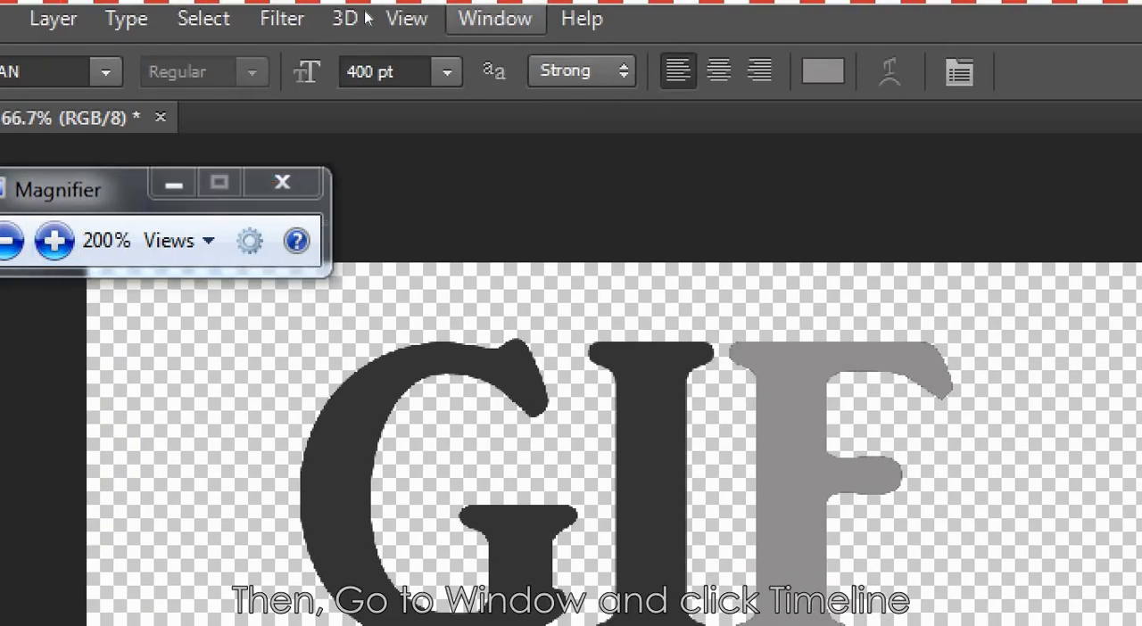
pyautogui.click(495, 18)
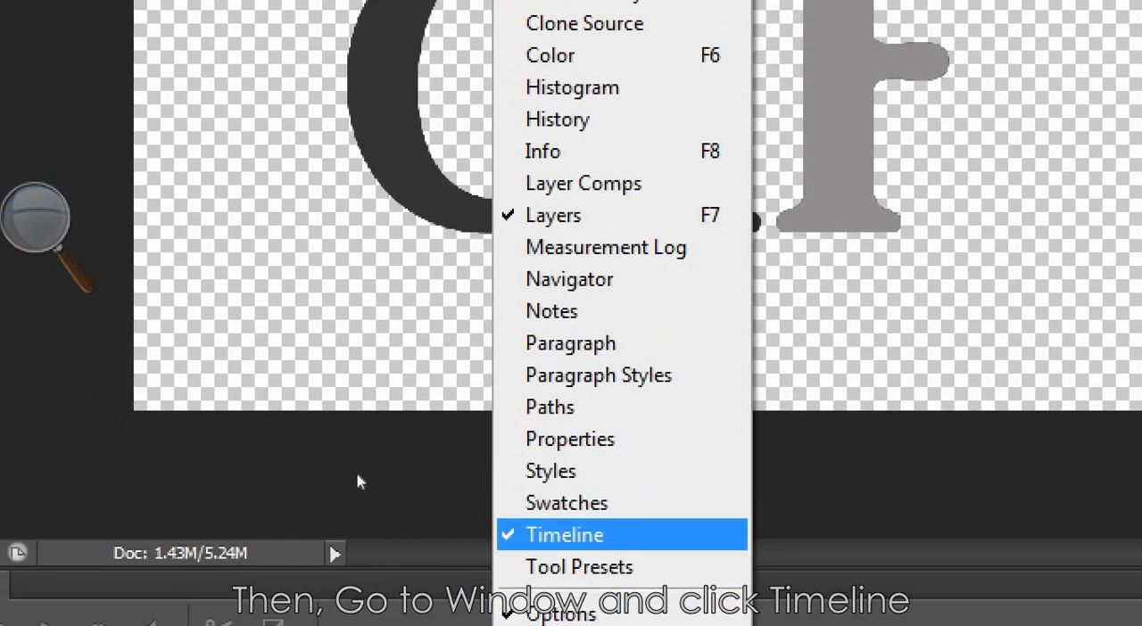
pyautogui.click(565, 536)
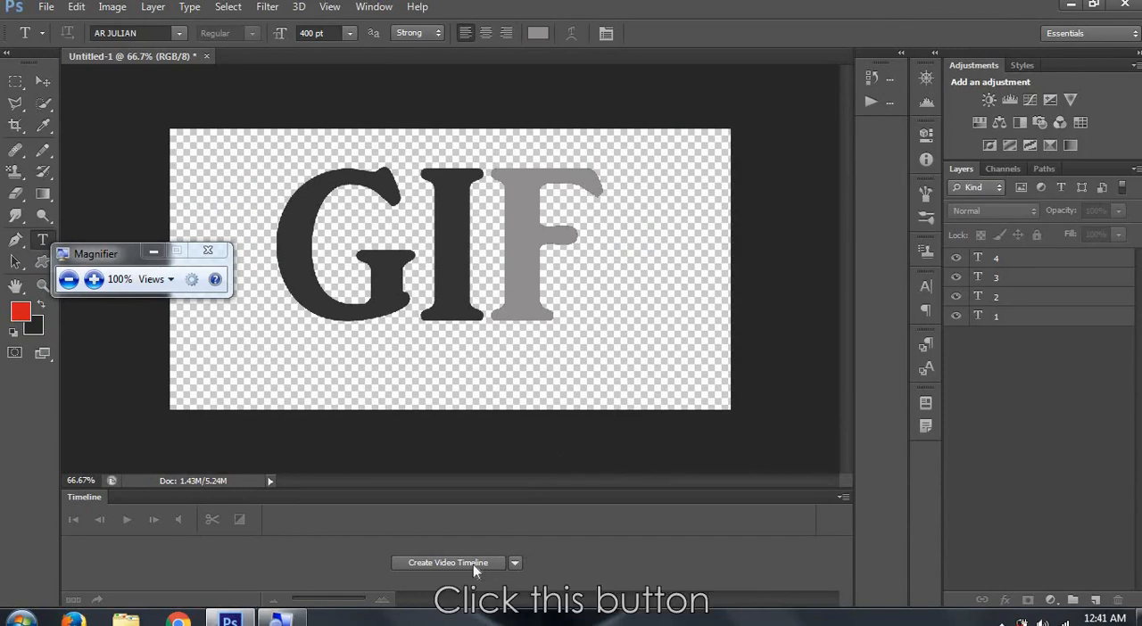
pyautogui.click(472, 564)
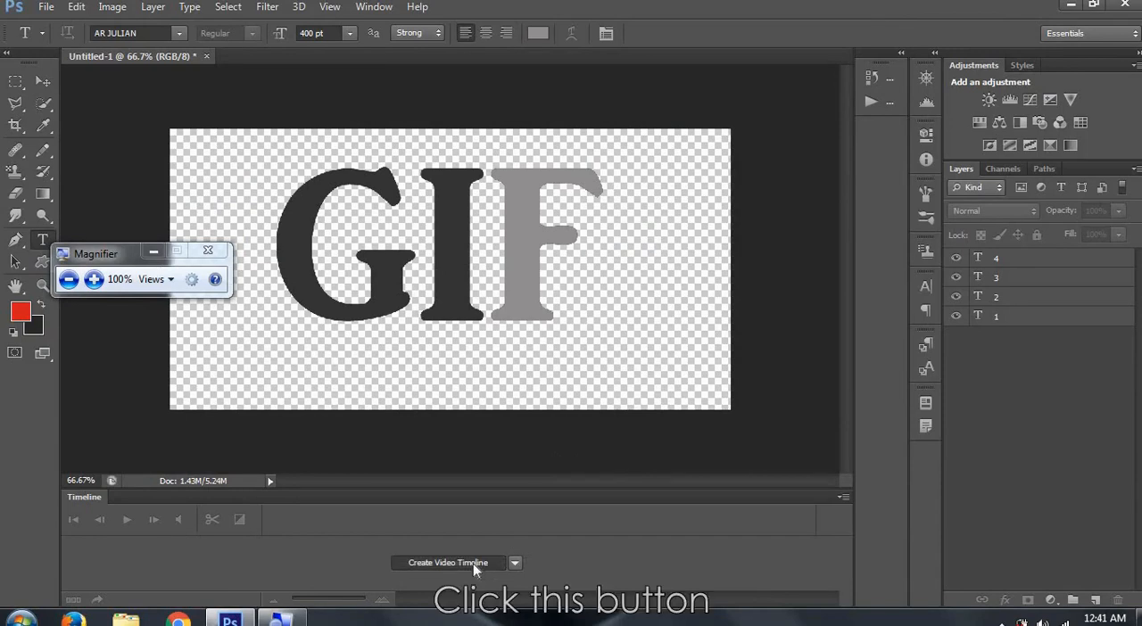
# - Convert the video timeline to a frame animation and make frames from the layers
pyautogui.click(75, 600)
pyautogui.click(842, 517)
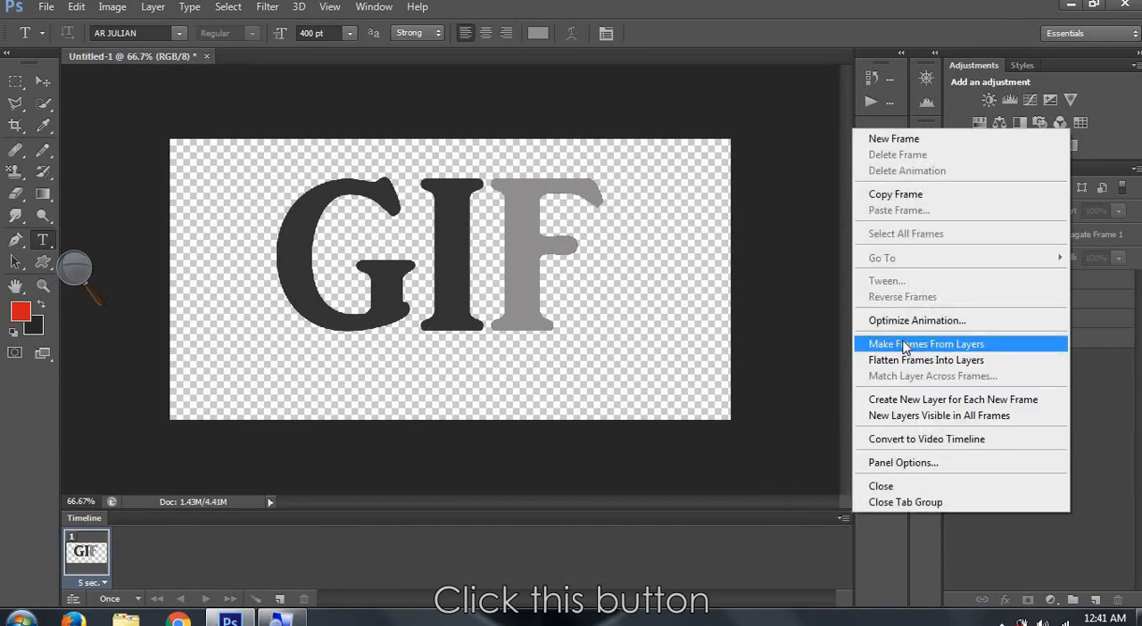
pyautogui.click(903, 346)
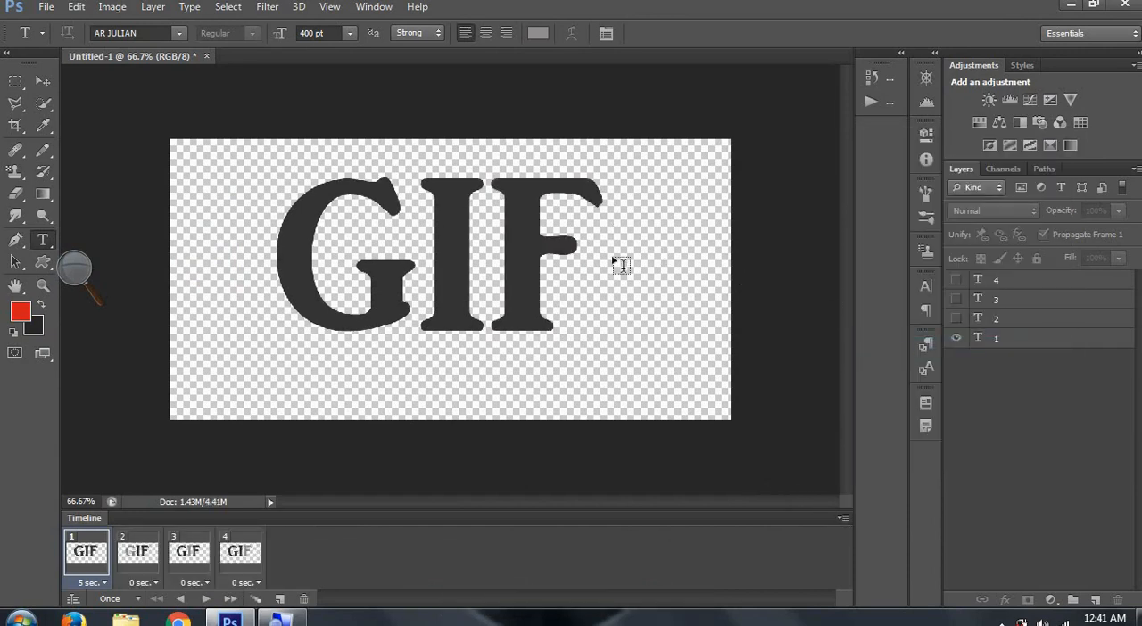
# - Set the animation to loop forever and the first frame's delay to 2 seconds
pyautogui.click(135, 599)
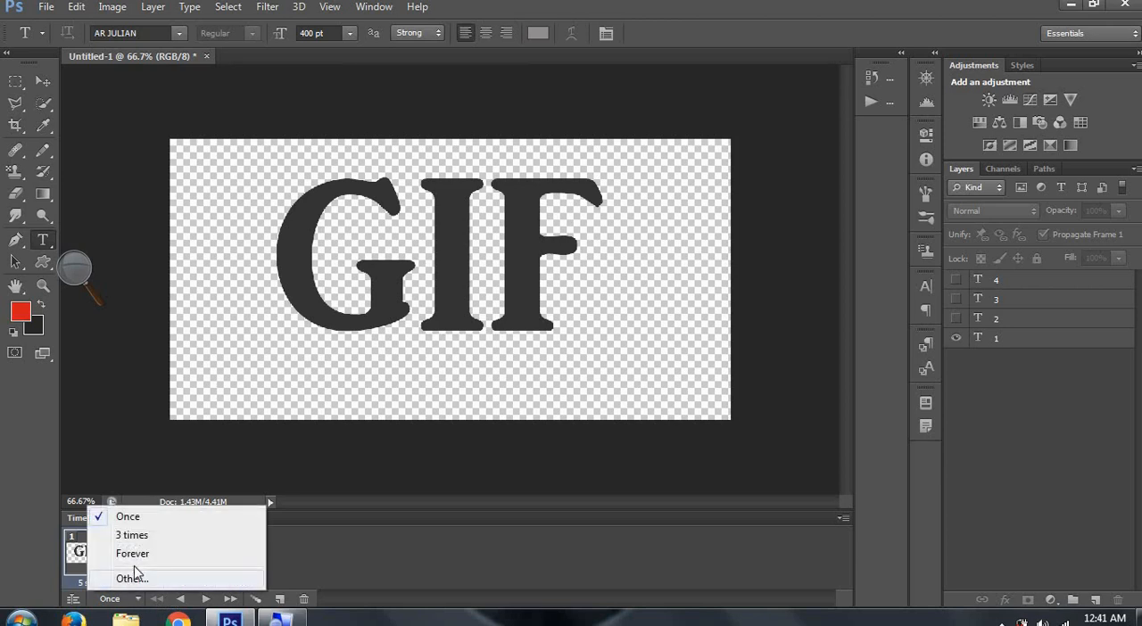
pyautogui.click(134, 554)
pyautogui.click(100, 583)
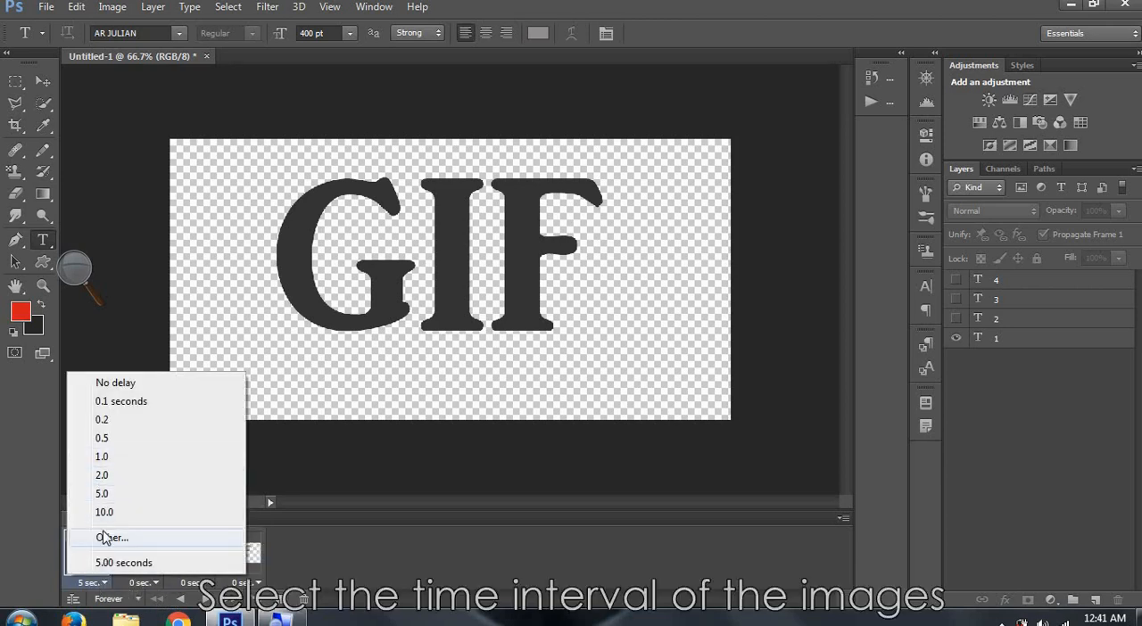
pyautogui.click(103, 475)
# - Set the delay of frames 2, 3 and 4 to 2 seconds each and preview the animation
pyautogui.click(143, 583)
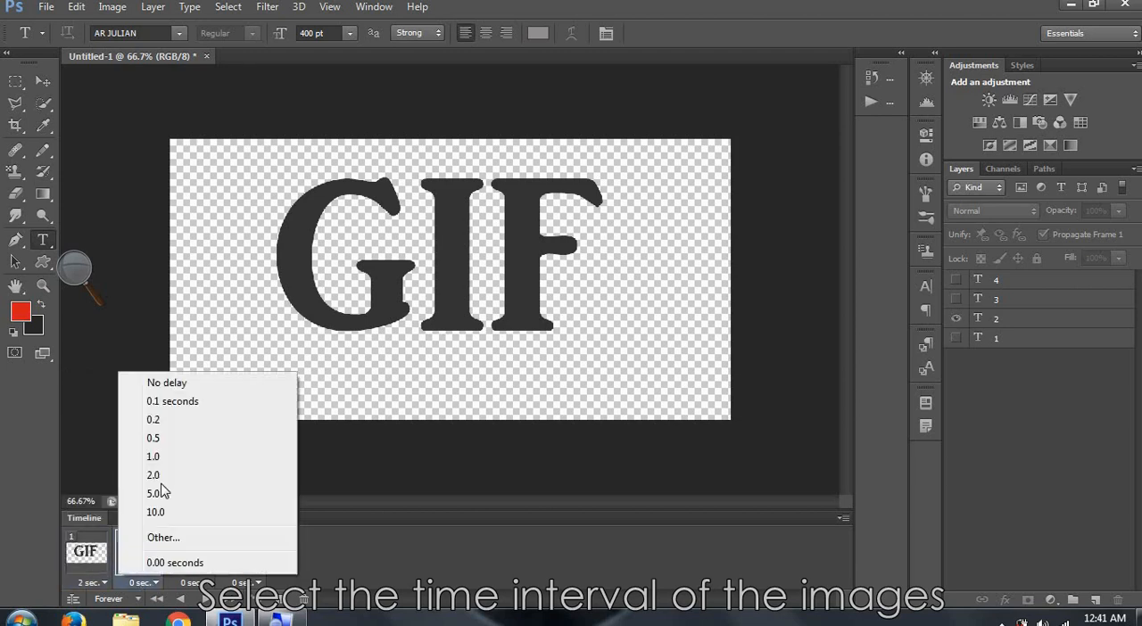
pyautogui.click(159, 472)
pyautogui.click(191, 584)
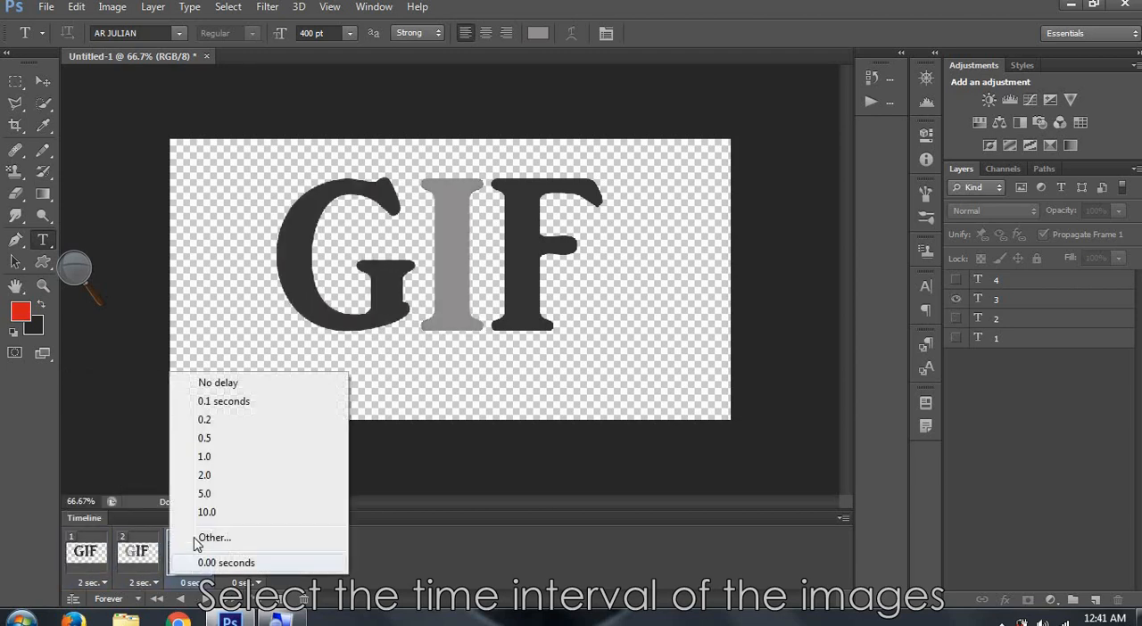
pyautogui.click(192, 474)
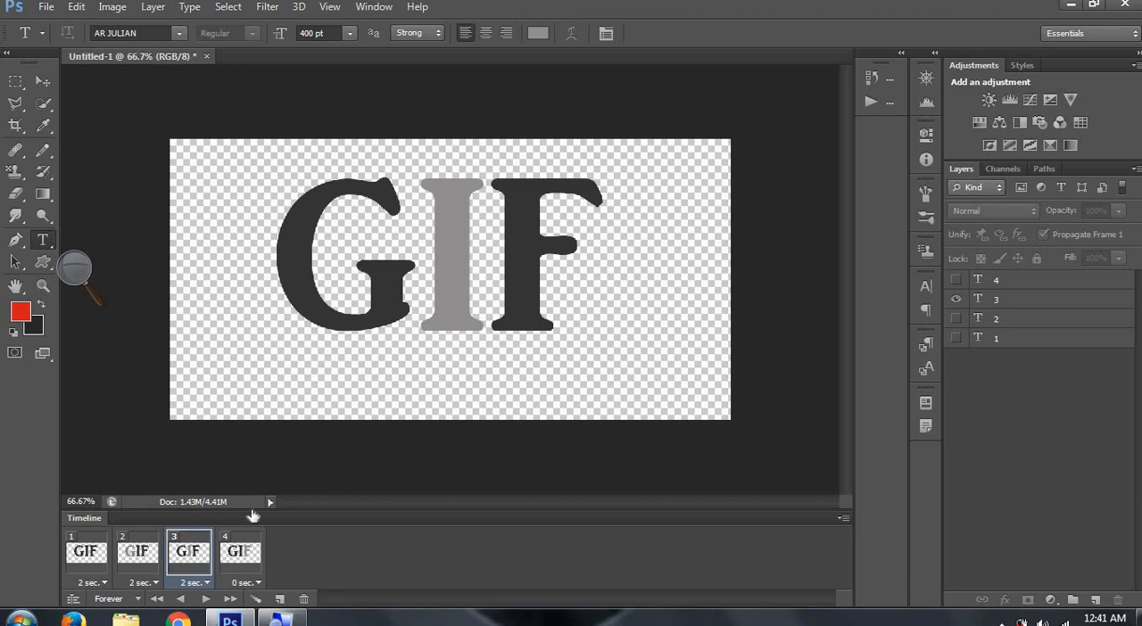
pyautogui.click(241, 584)
pyautogui.click(252, 400)
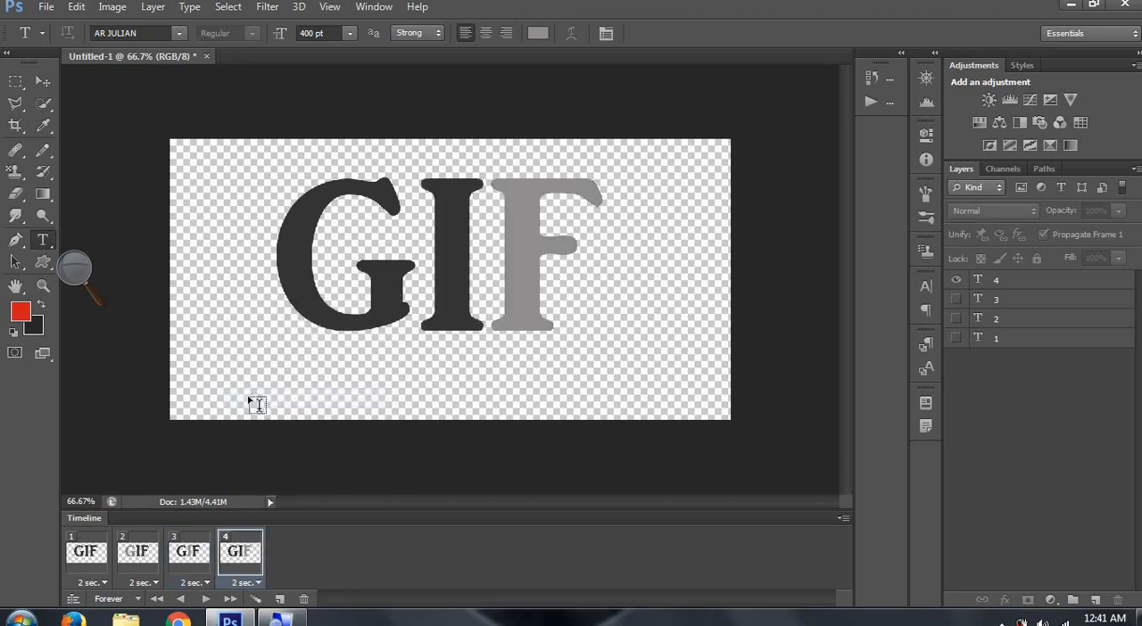
pyautogui.click(206, 599)
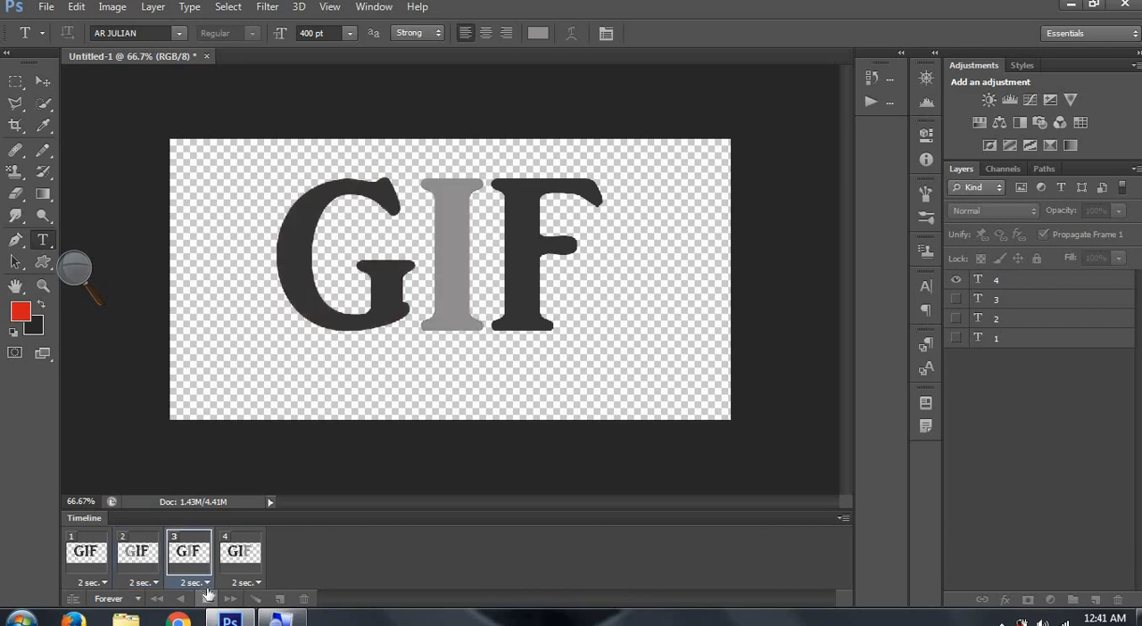
pyautogui.click(206, 598)
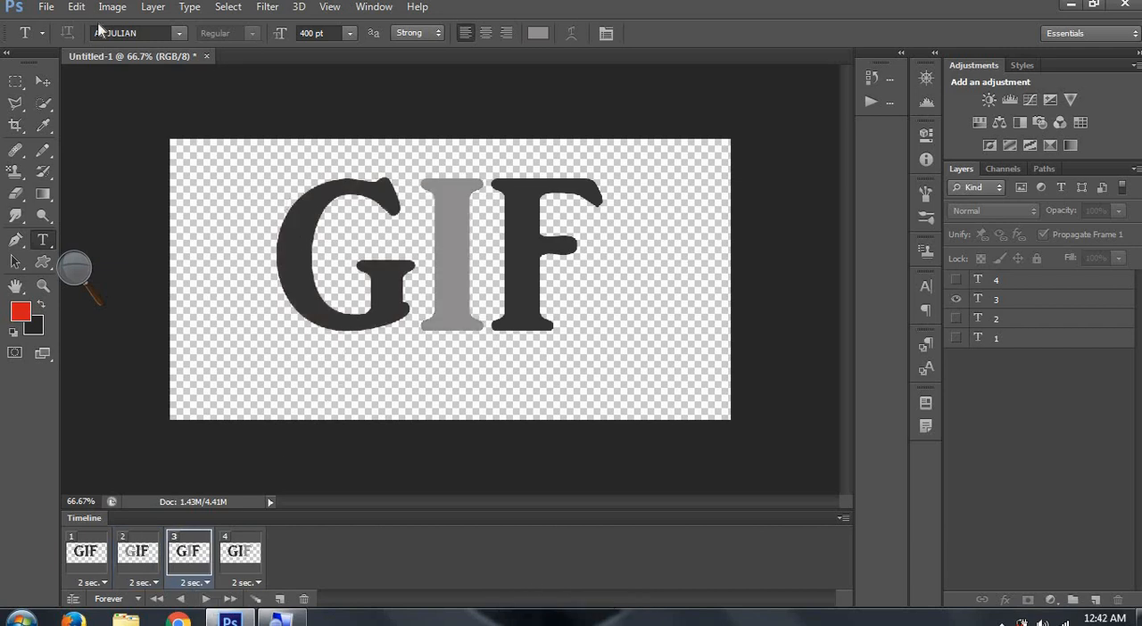
# - Open Save for Web for the animation and start saving it in GIF format
pyautogui.click(45, 7)
pyautogui.moveTo(77, 7)
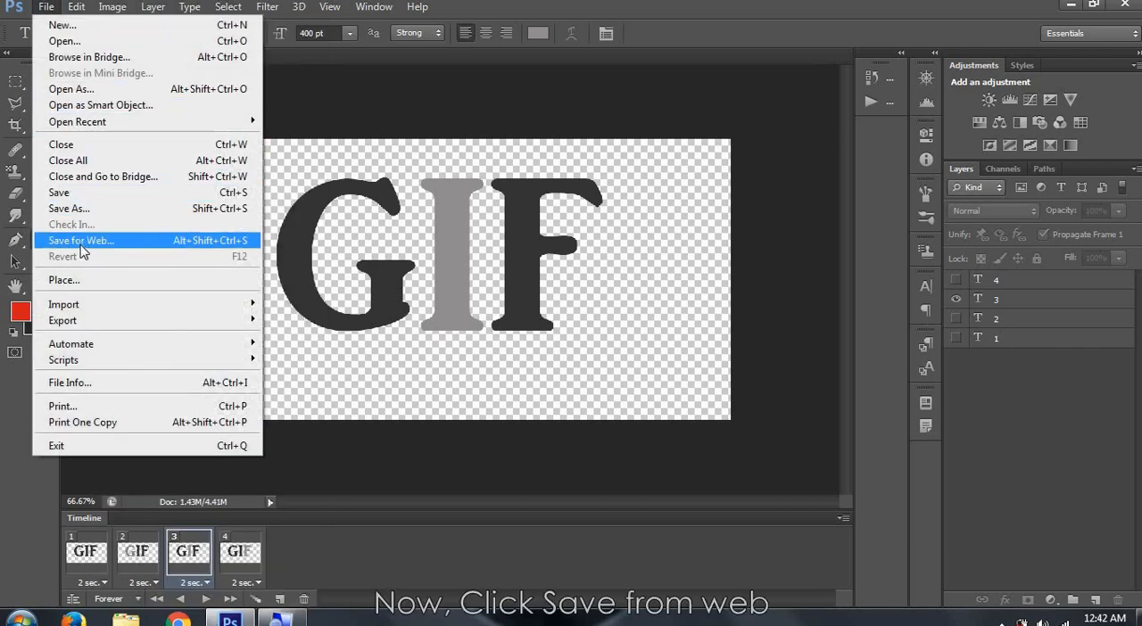
pyautogui.click(82, 243)
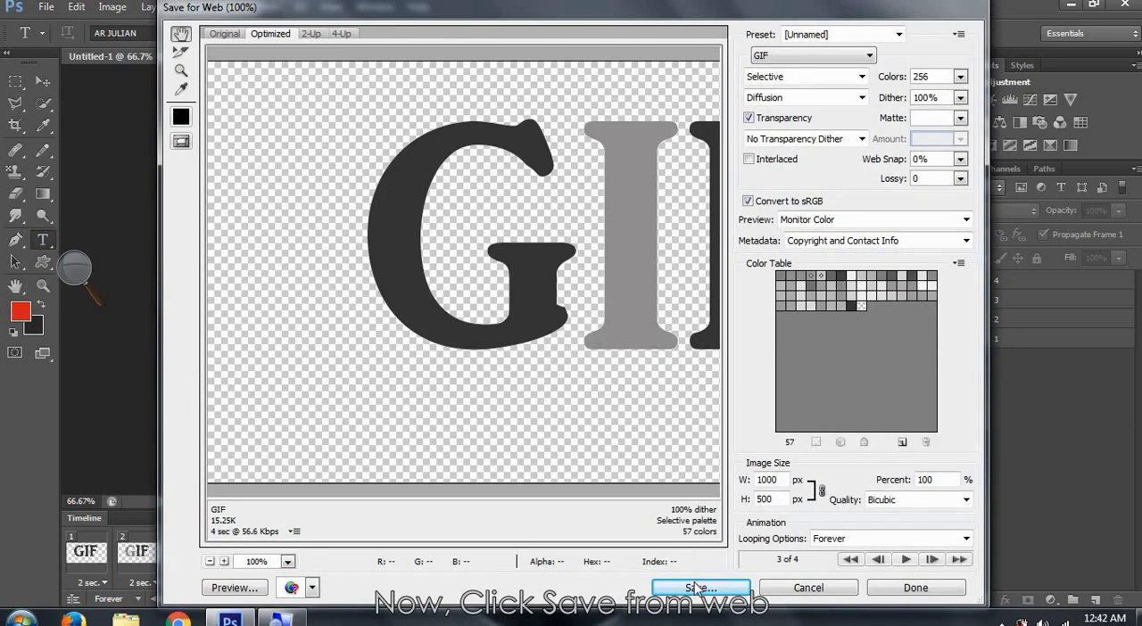
pyautogui.click(694, 589)
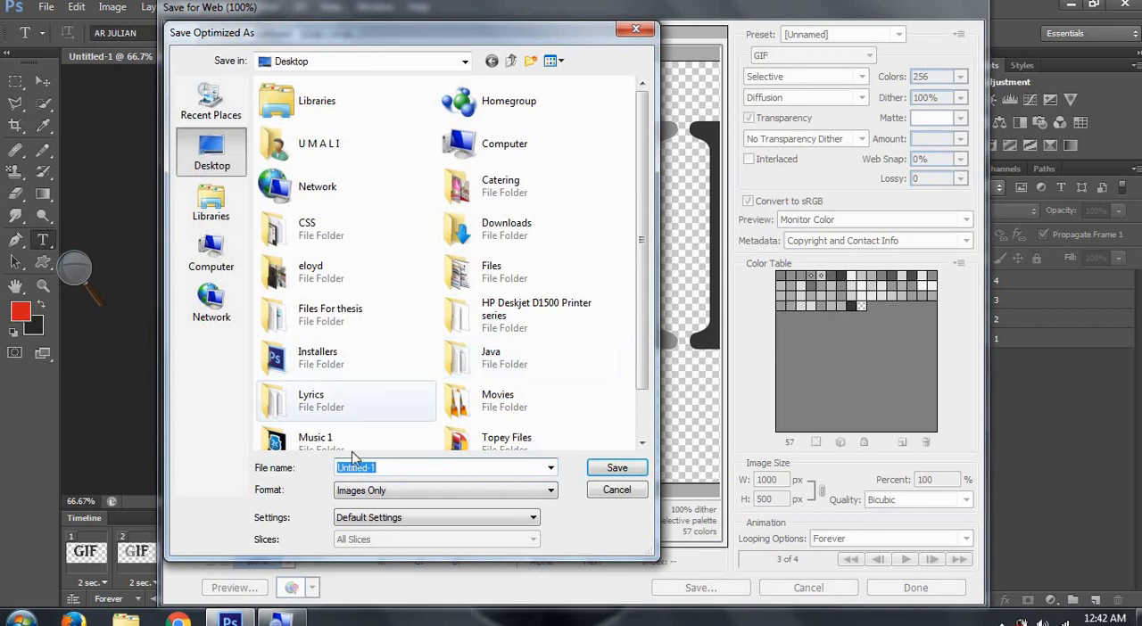
# - Name the file GIFimg.gif and save it to the Desktop as Images Only with Default Settings
pyautogui.click(374, 492)
pyautogui.click(373, 506)
pyautogui.click(380, 490)
pyautogui.click(380, 518)
pyautogui.click(375, 469)
pyautogui.click(372, 469)
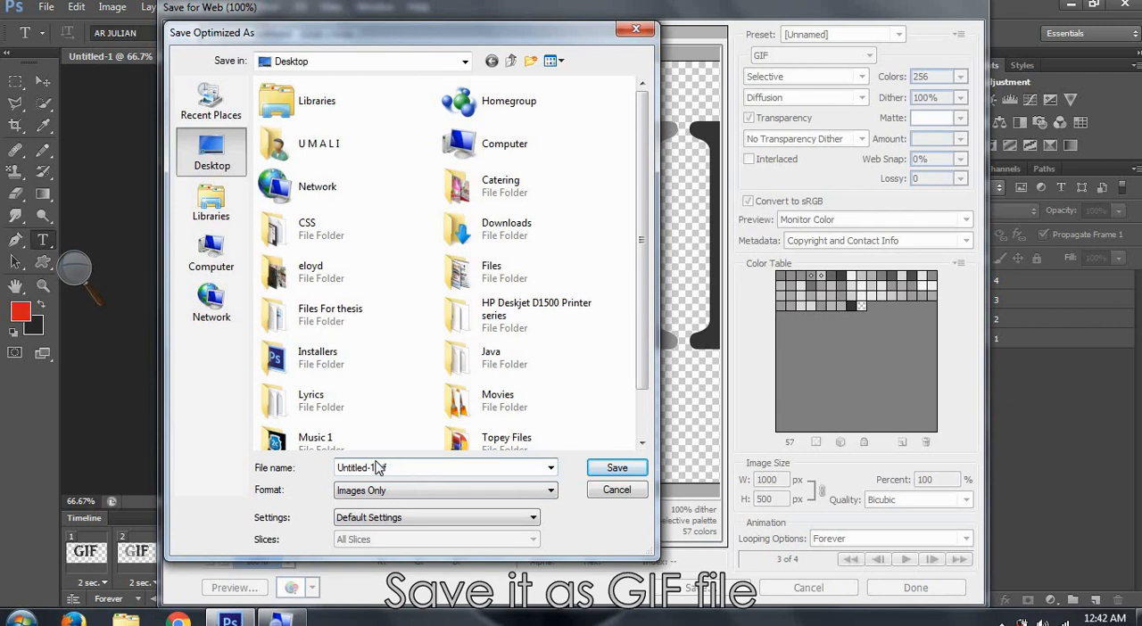
pyautogui.press('BackSpace')
pyautogui.press('BackSpace')
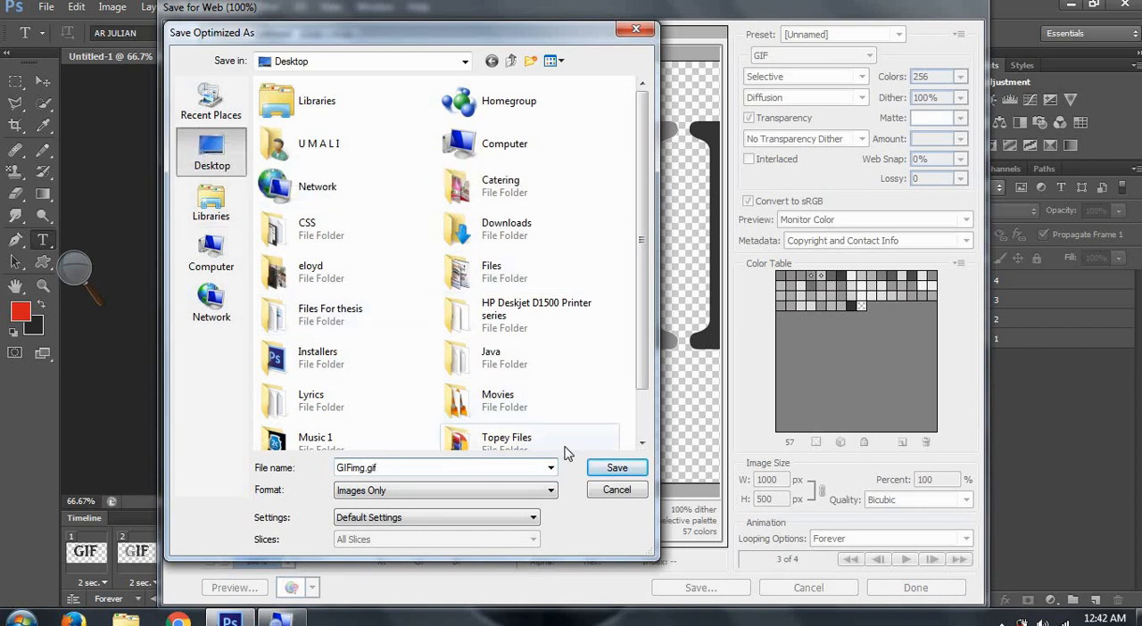
pyautogui.click(617, 468)
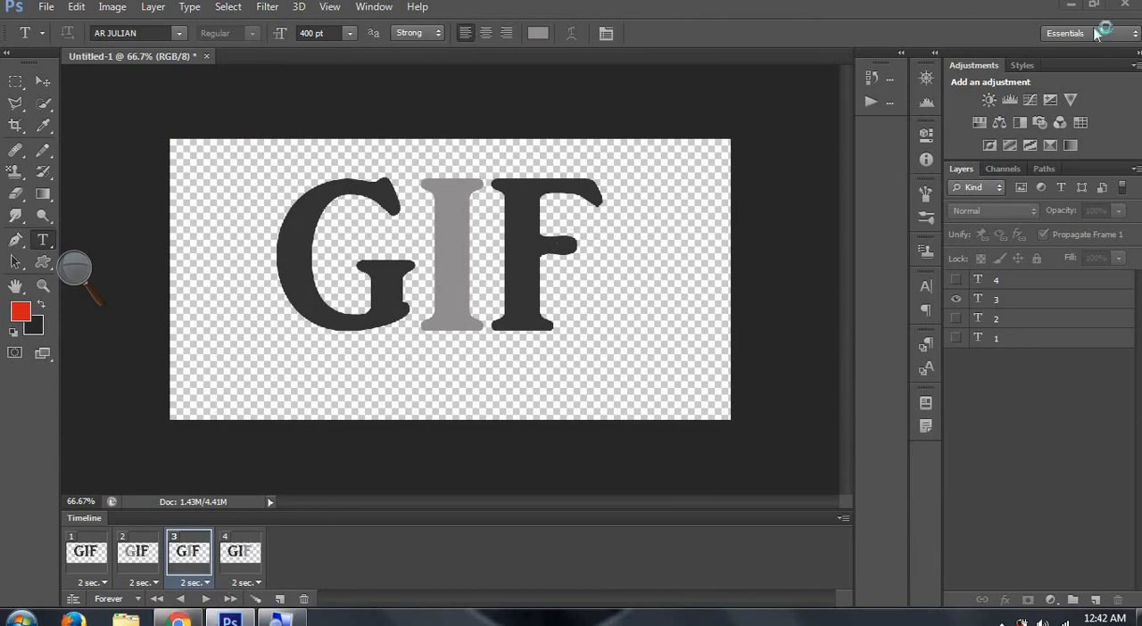
# - Shrink the Photoshop window and move it aside, and open GIFimg.gif from the desktop in a maximized Chrome window
pyautogui.doubleClick(971, 17)
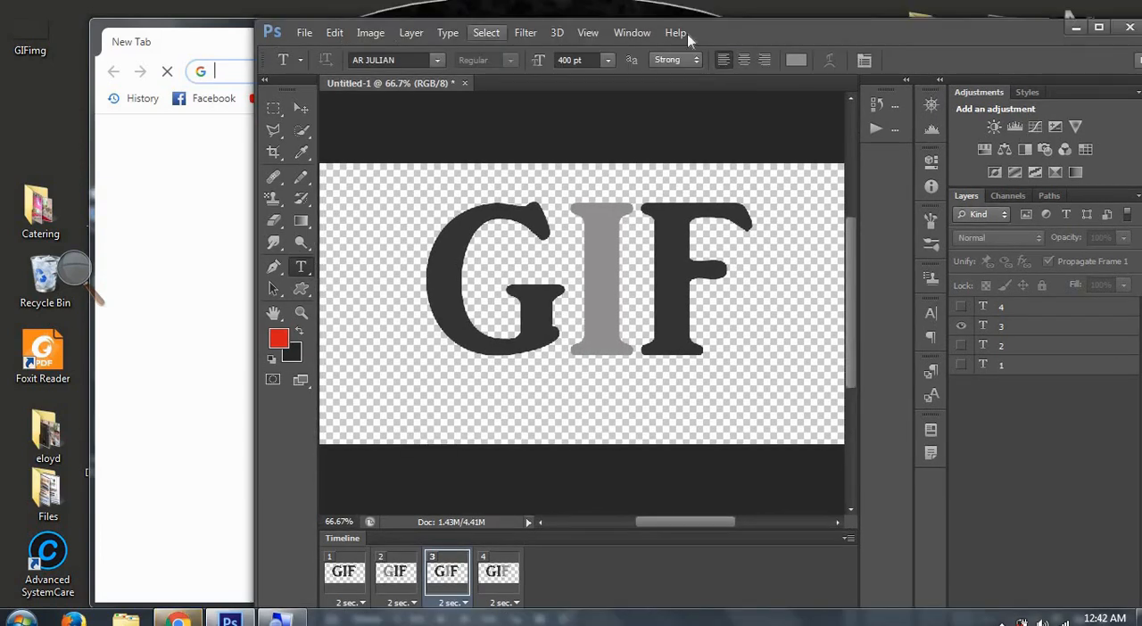
pyautogui.moveTo(790, 37); pyautogui.dragTo(746, 117)
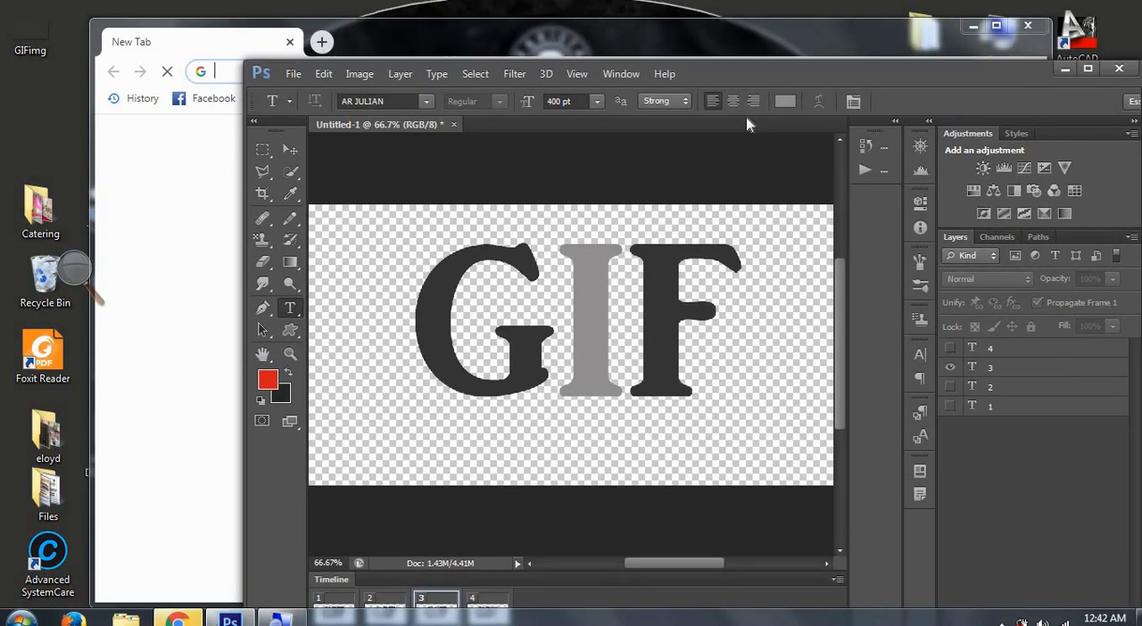
pyautogui.moveTo(517, 39); pyautogui.dragTo(515, 79)
pyautogui.moveTo(29, 29); pyautogui.dragTo(314, 81)
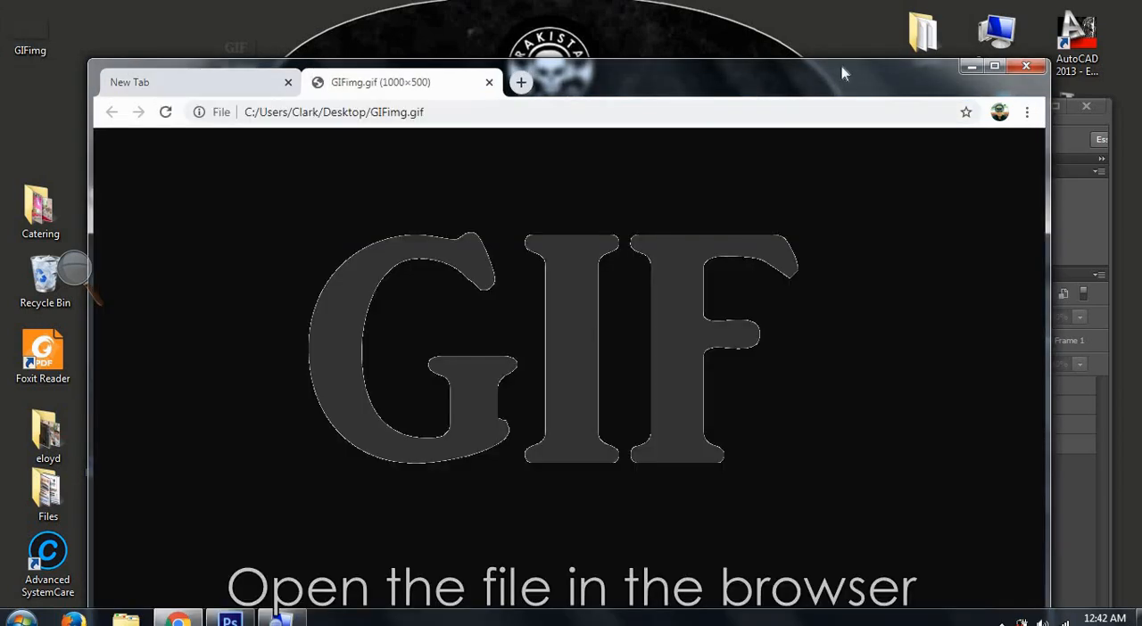
pyautogui.click(990, 67)
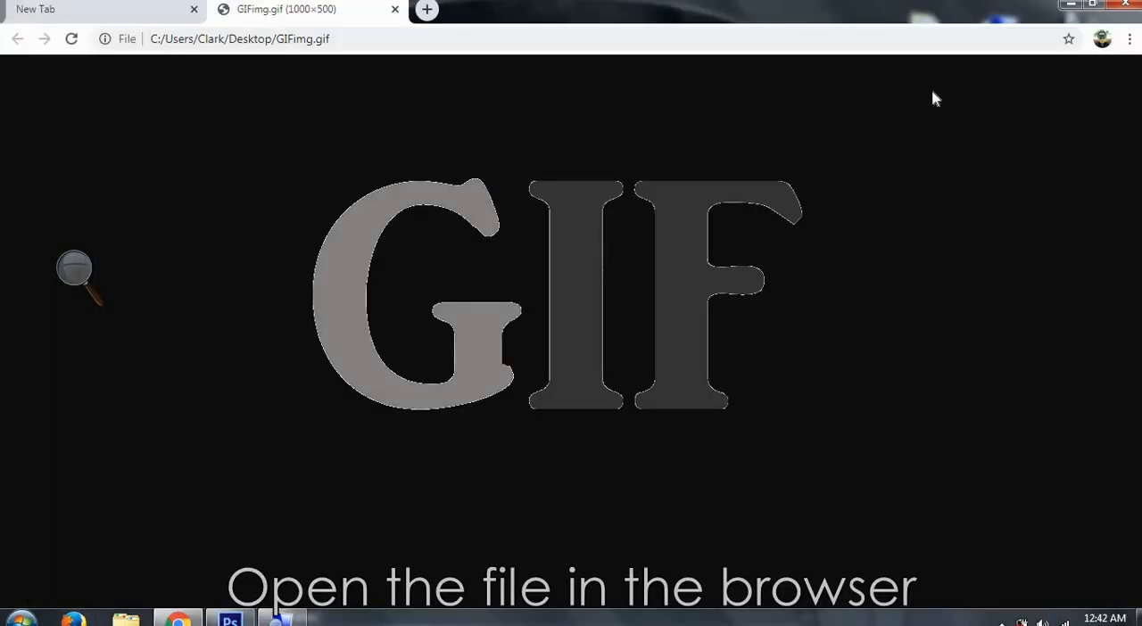